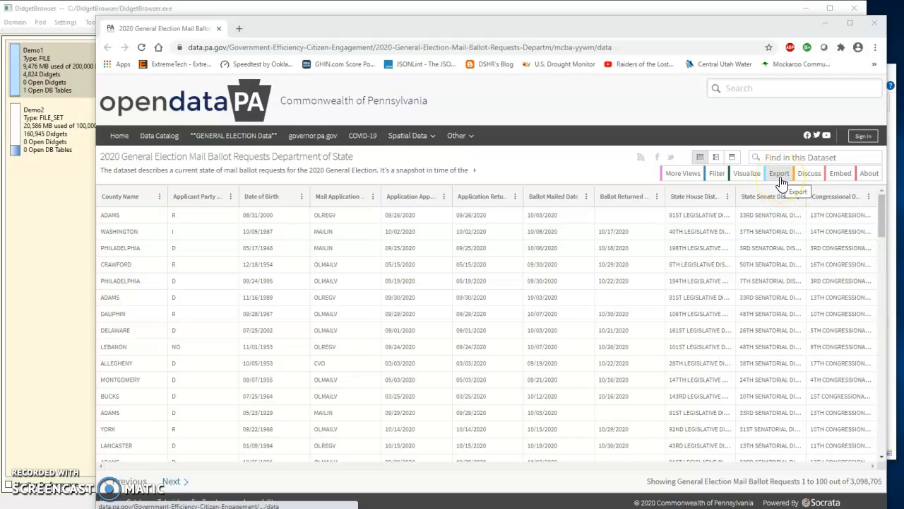
Look at the ballot requests dataset's download formats, including CSV, and close the export options and the browser window
left_click(779, 175)
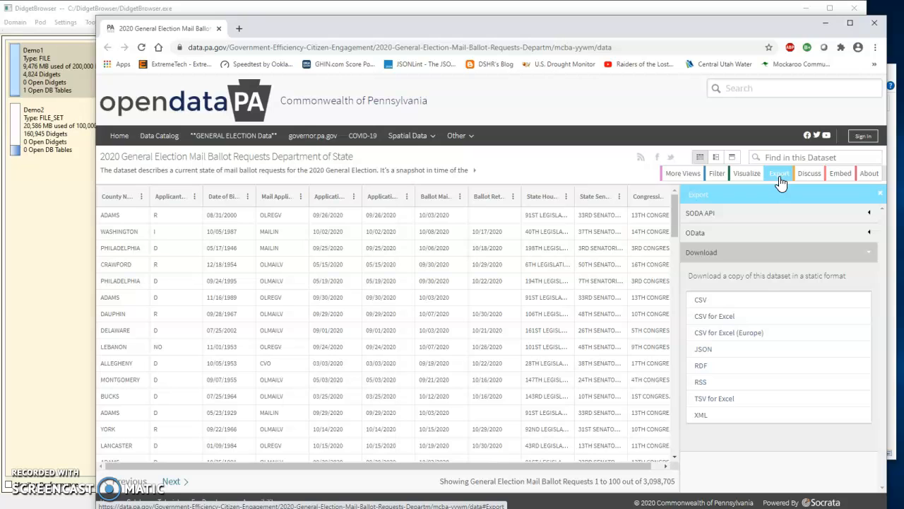
left_click(703, 303)
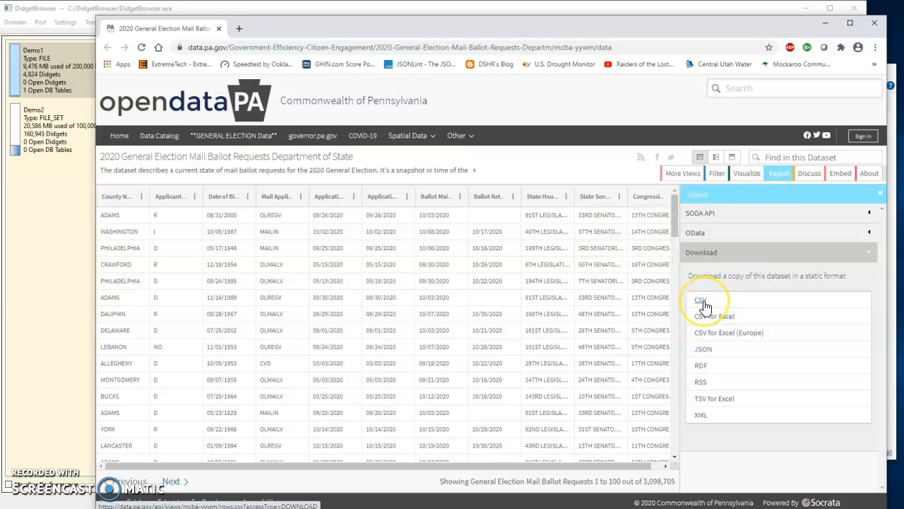
left_click(882, 198)
left_click(875, 23)
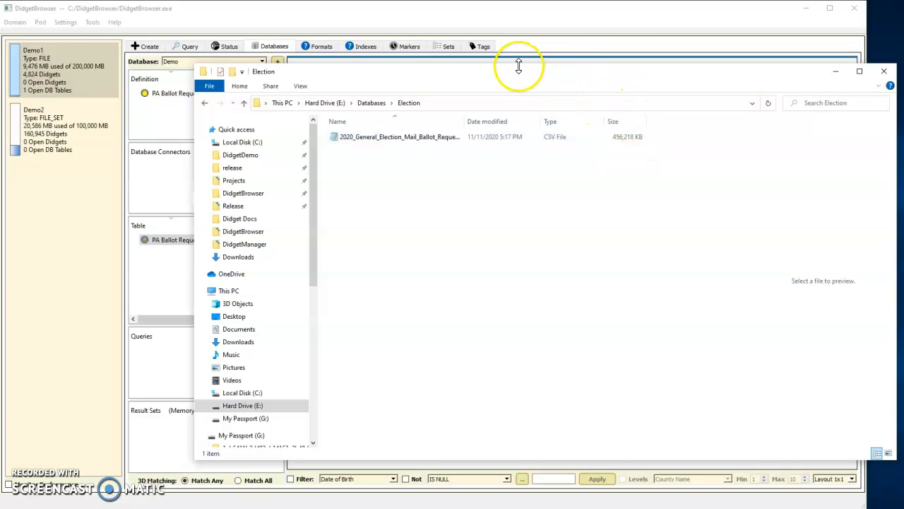
Create a table definition named abc in the Demo database from the 2020_General_Election_Mail_Ballot_Requests_Department_of_State.csv file in the Election folder
left_click_drag(499, 77, 676, 80)
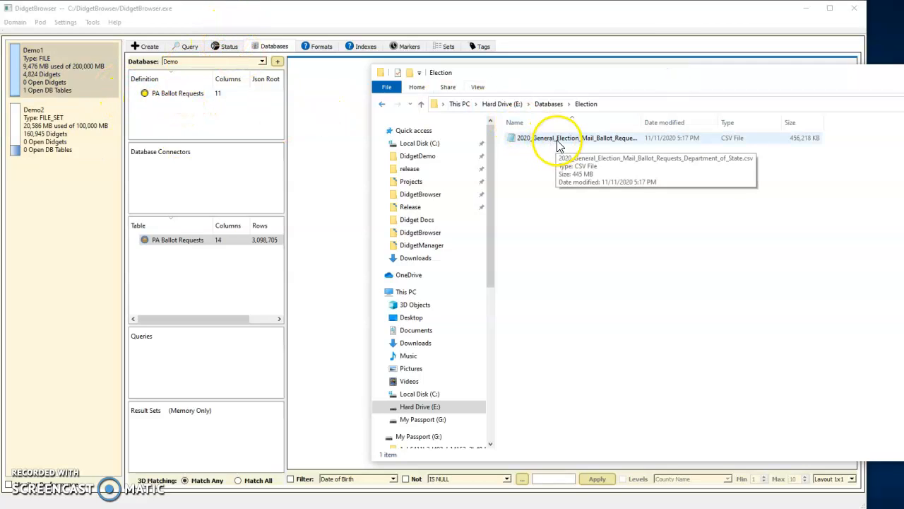
left_click_drag(555, 145, 164, 129)
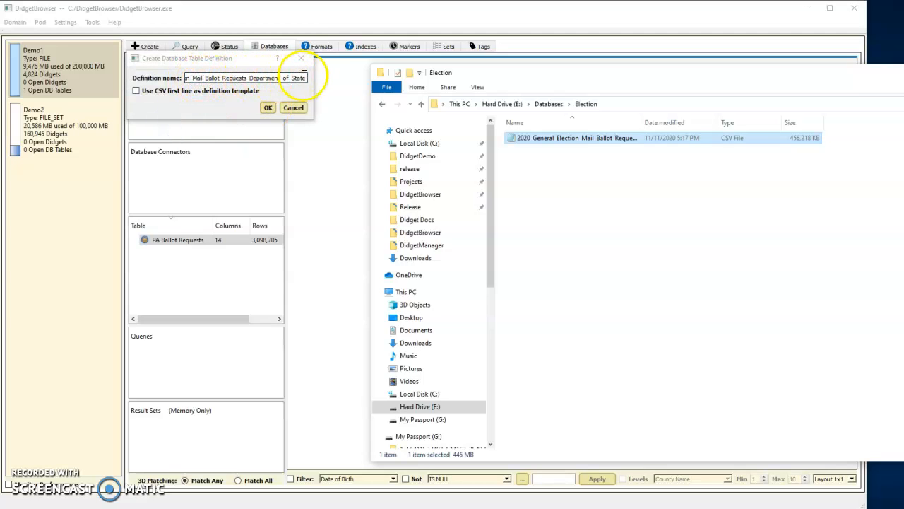
left_click_drag(303, 78, 147, 79)
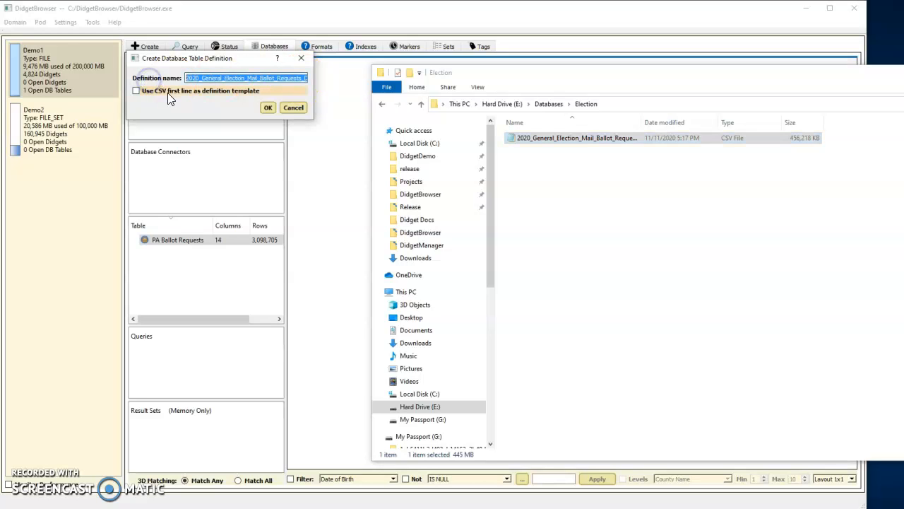
type("abc")
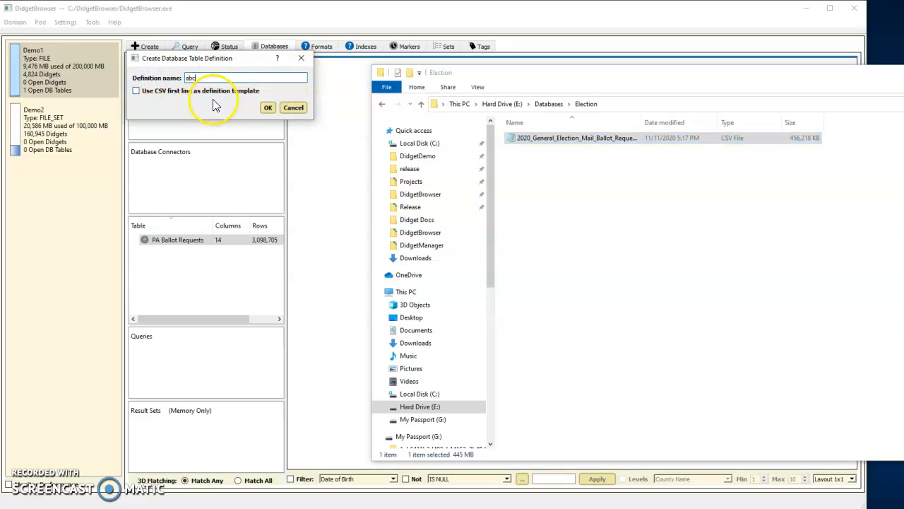
left_click(268, 107)
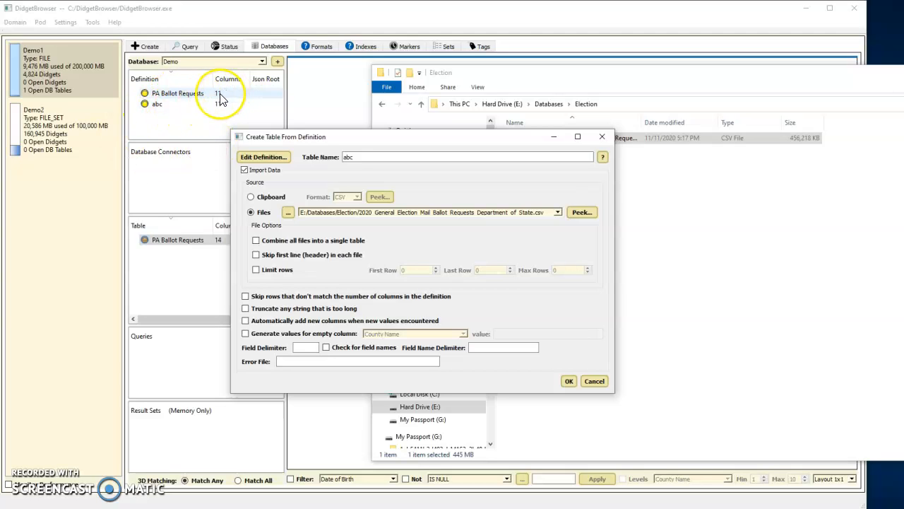
Review the column names and types in the abc definition, and cancel creating a table from it
left_click(272, 157)
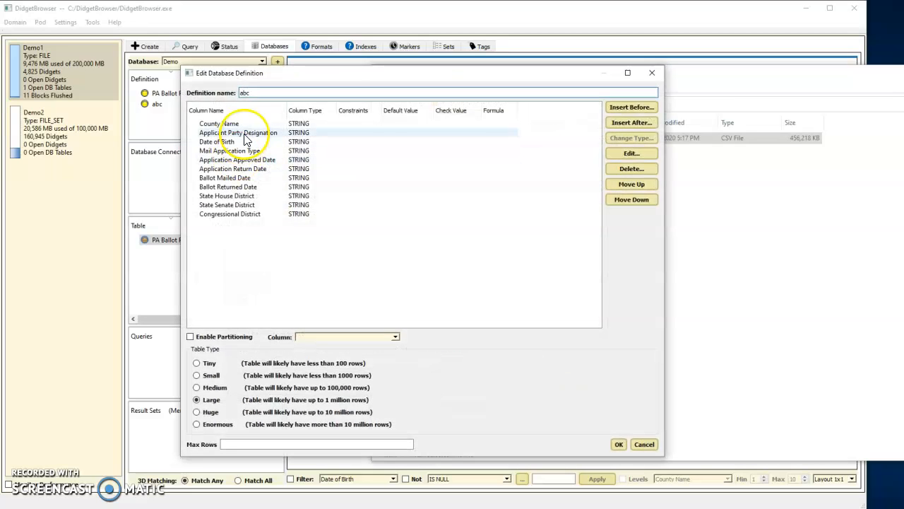
left_click(227, 133)
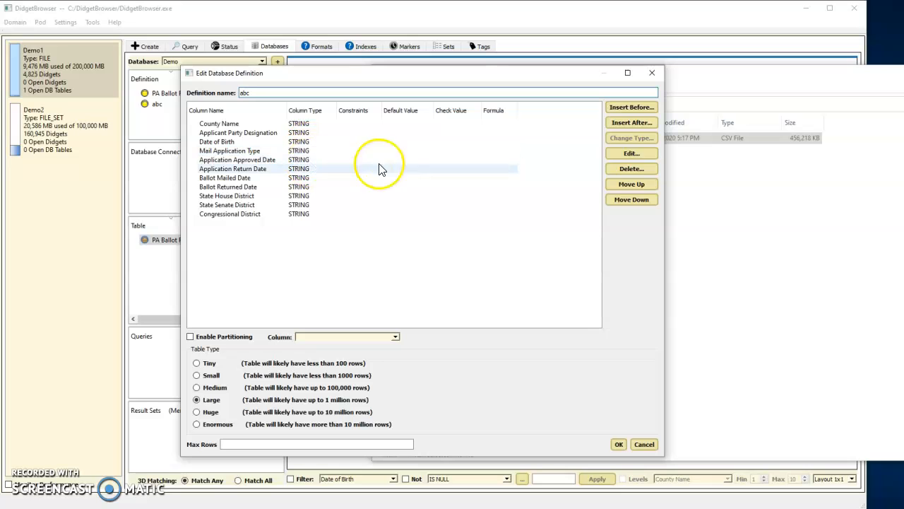
left_click(644, 444)
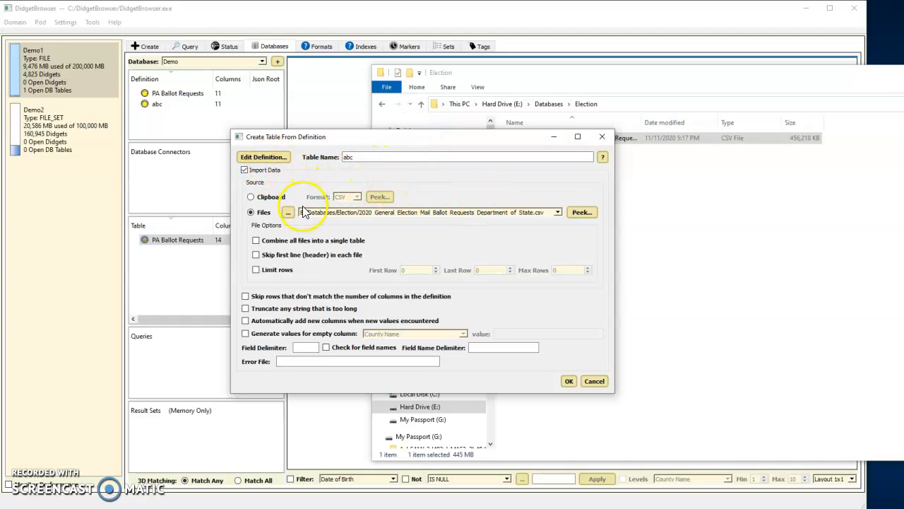
left_click(603, 384)
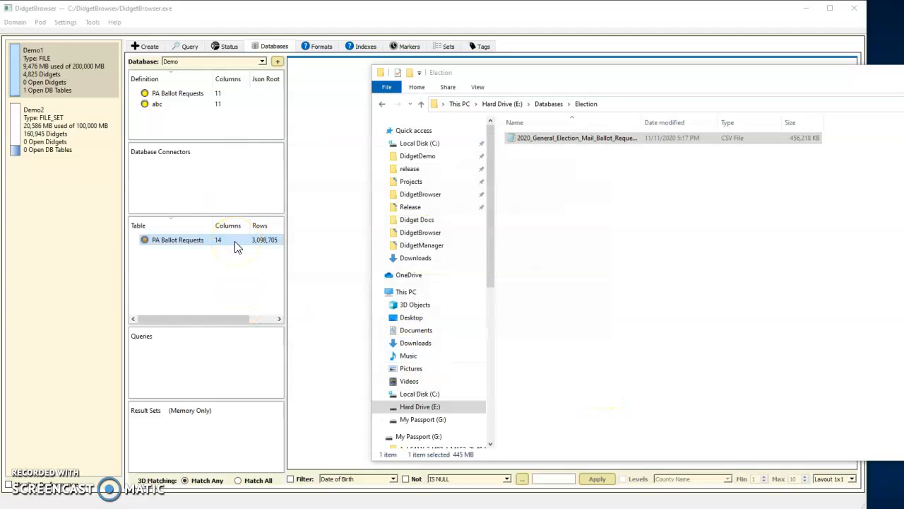
Return to DidgetBrowser and display the contents of the existing PA Ballot Requests table
left_click(314, 14)
left_click(199, 243)
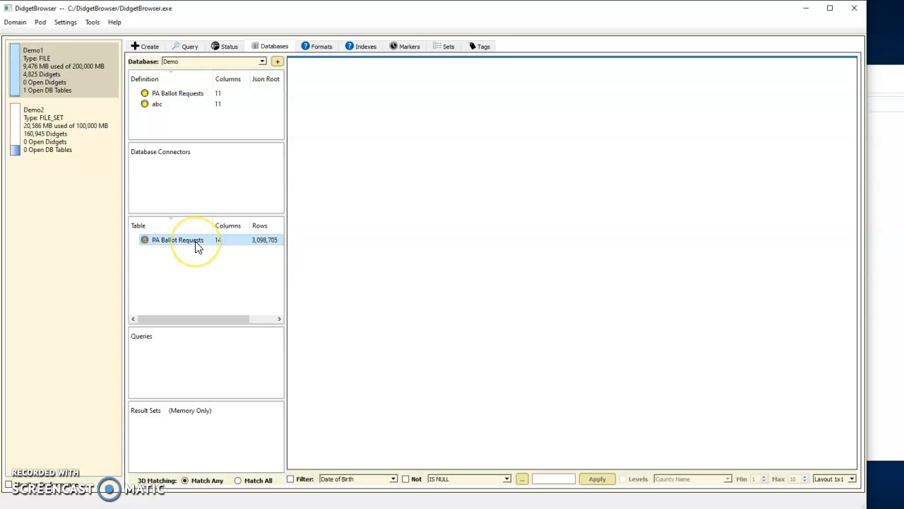
double_click(195, 242)
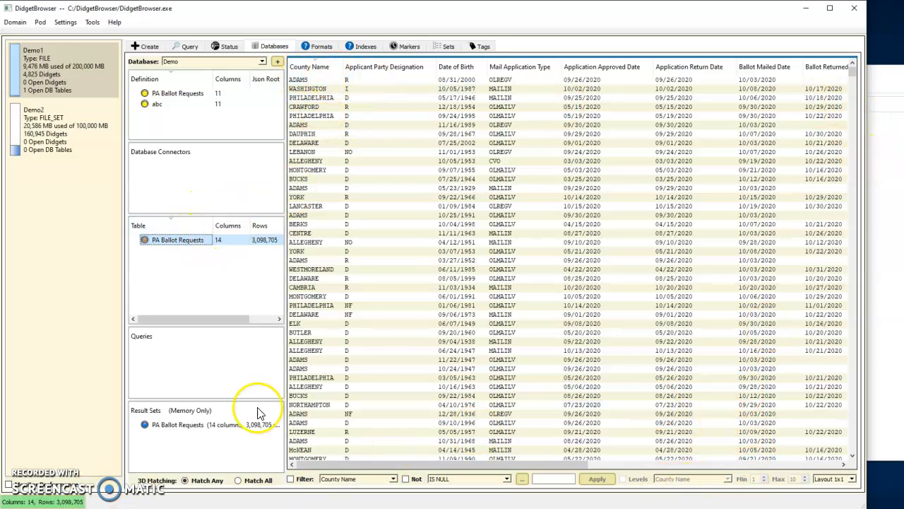
Examine the distinct values of the County Name column and their reference counts, and close the viewer
right_click(327, 68)
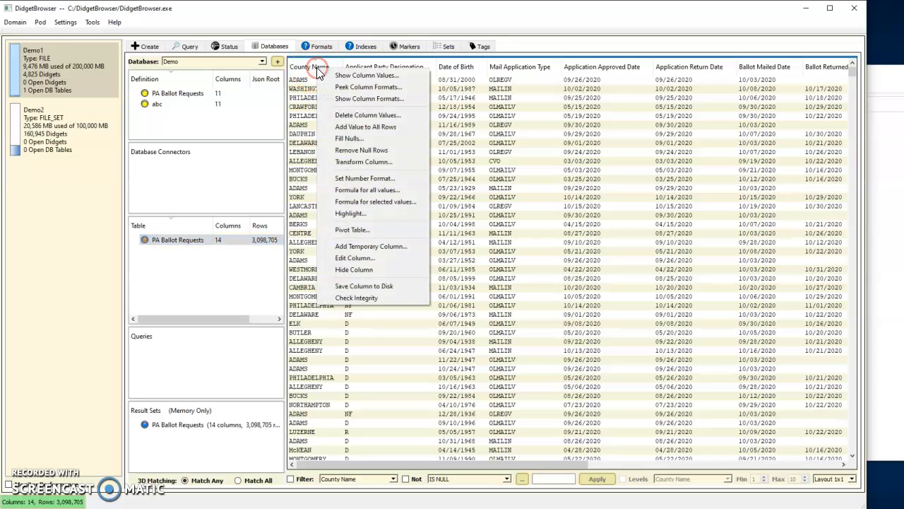
left_click(358, 80)
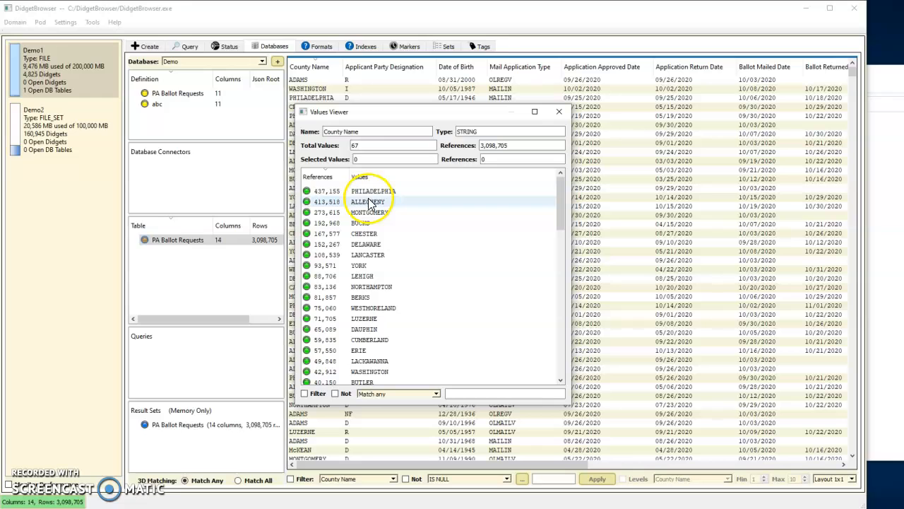
scroll(368, 201, "down", 15)
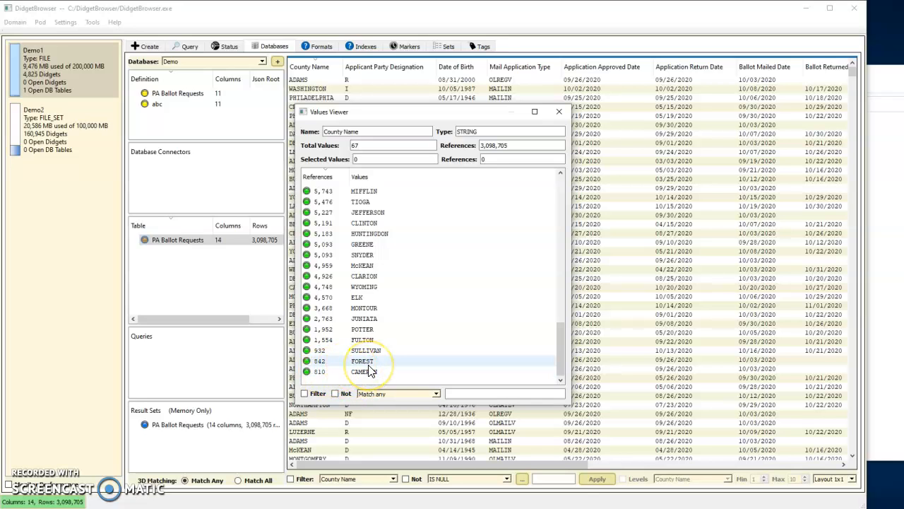
scroll(368, 370, "up", 15)
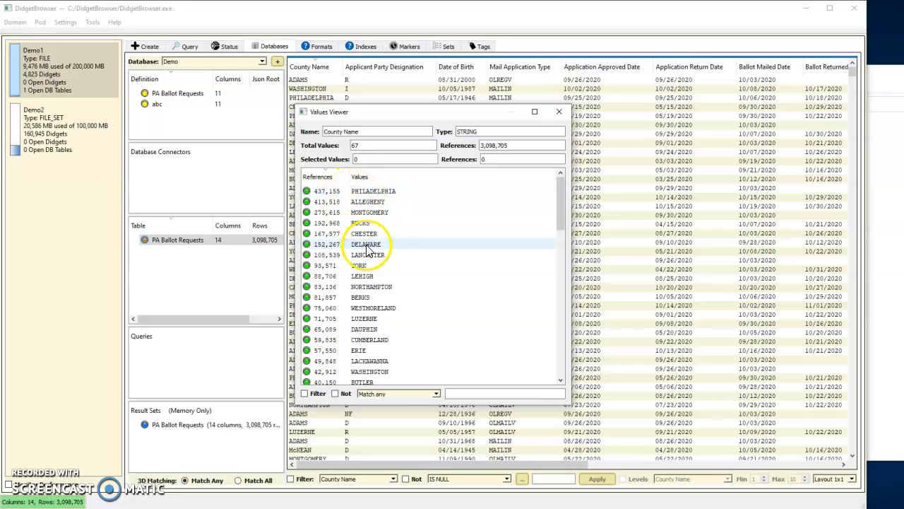
left_click(559, 113)
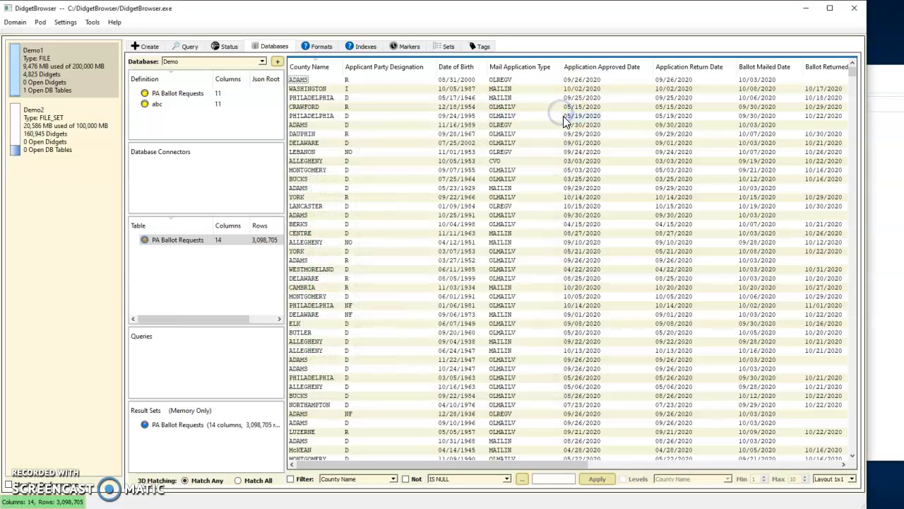
Examine the distinct values of the Applicant Party Designation column and their reference counts, and close the viewer
right_click(388, 67)
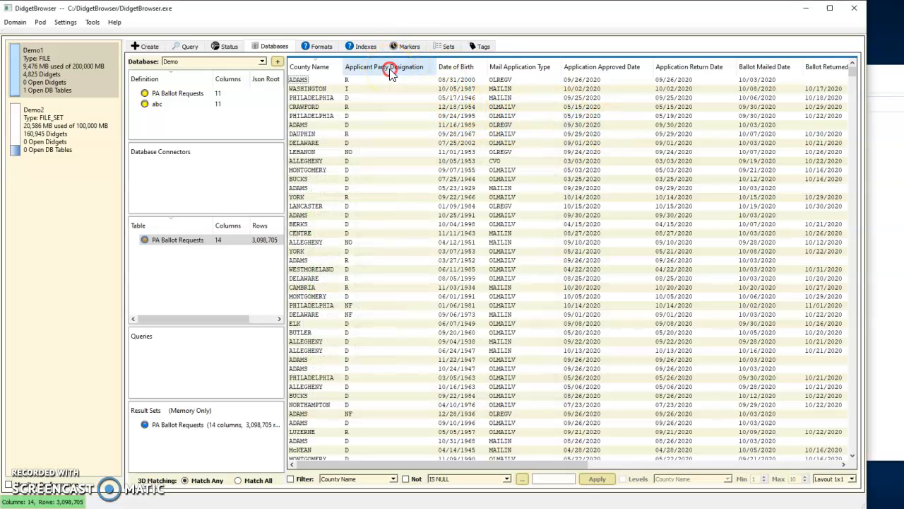
left_click(439, 70)
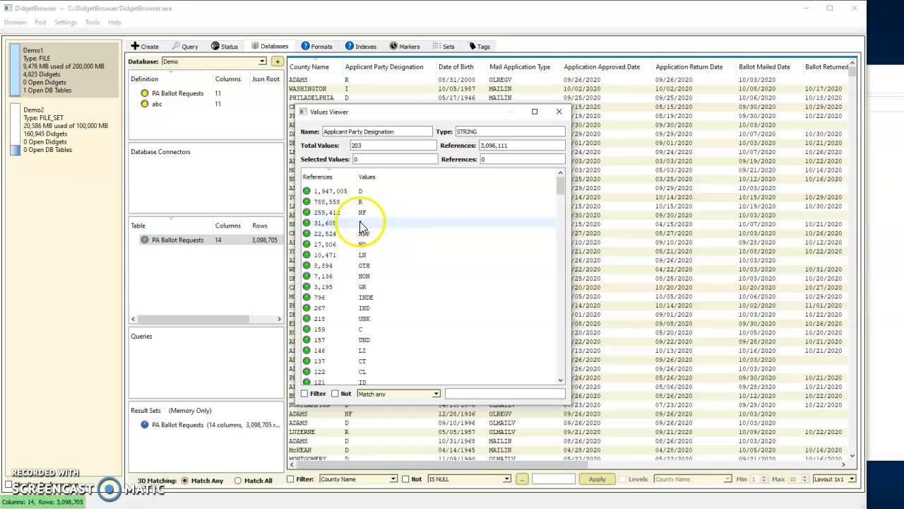
scroll(376, 304, "down", 4)
scroll(377, 309, "down", 20)
scroll(377, 308, "down", 9)
scroll(376, 308, "up", 9)
scroll(377, 309, "up", 15)
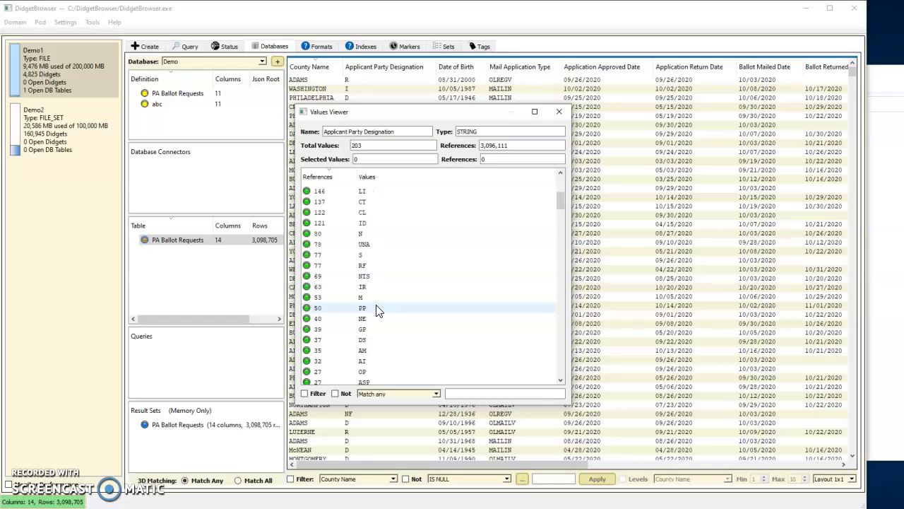
scroll(377, 309, "up", 5)
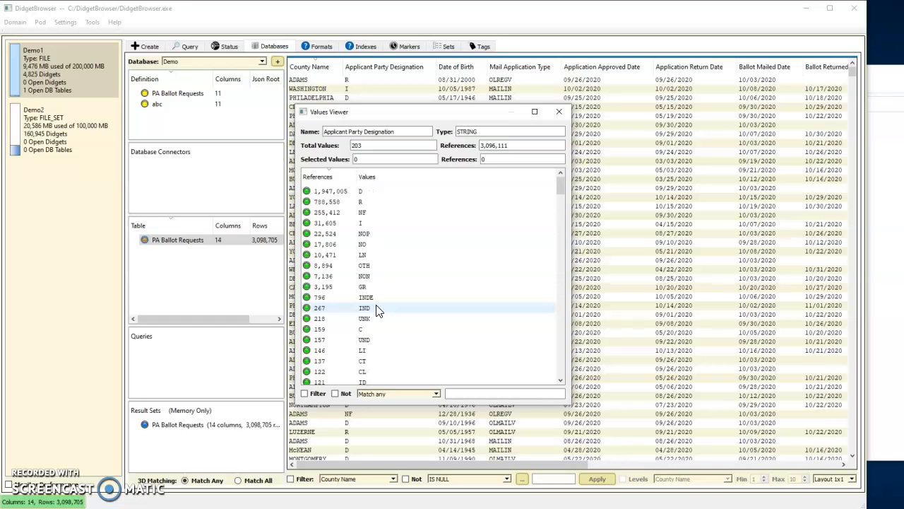
left_click(560, 115)
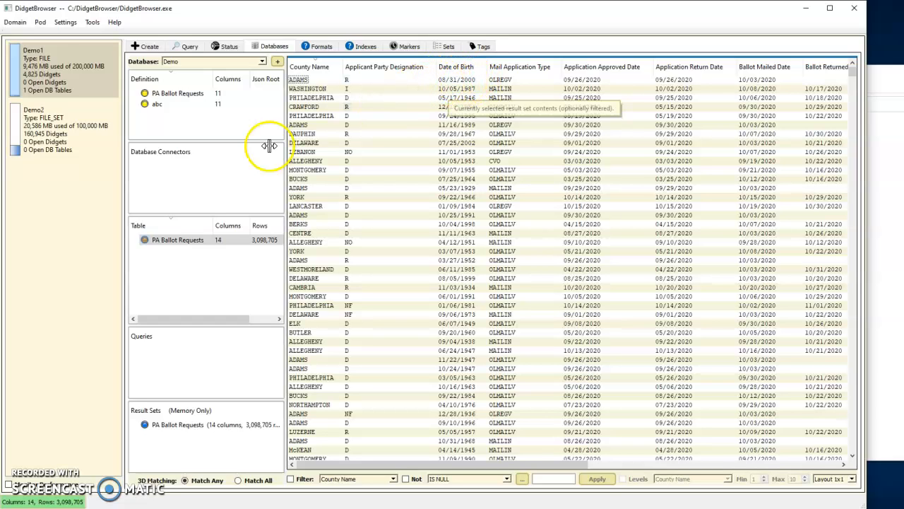
Check the data transformations available for the PA Ballot Requests table, and dismiss the list without applying any
left_click(187, 243)
right_click(188, 241)
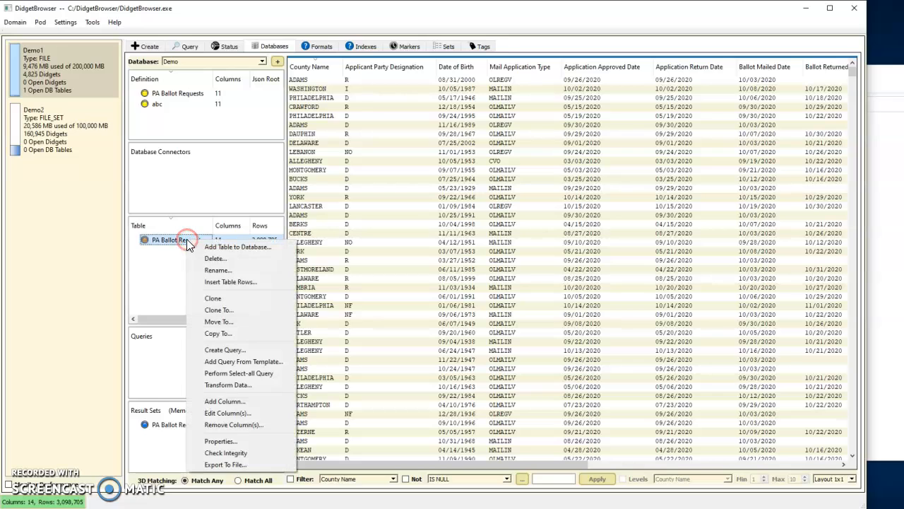
left_click(240, 385)
left_click(293, 178)
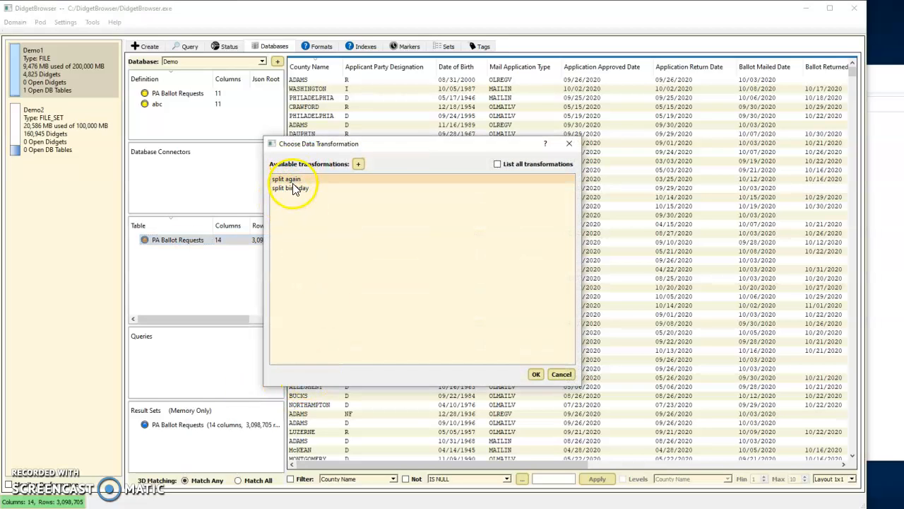
left_click(562, 375)
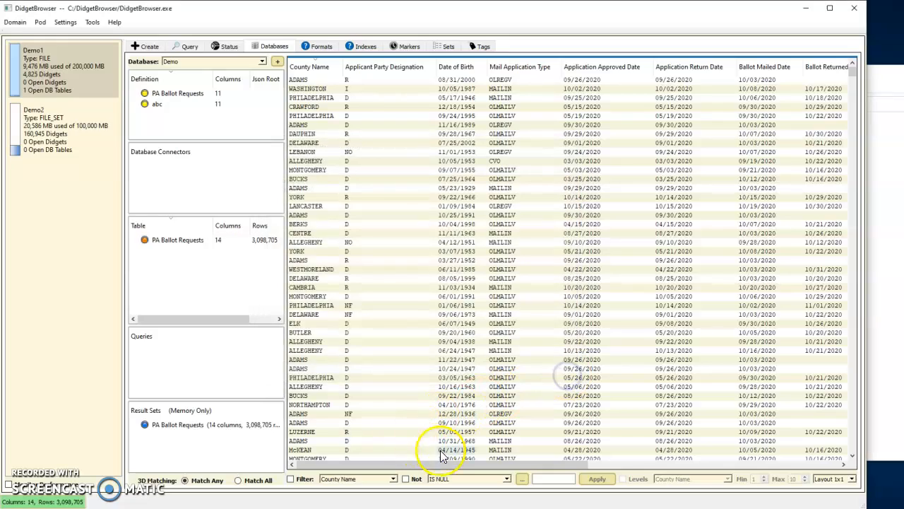
Compare the Birth month, Birth day and Birth year columns with the Date of Birth column
left_click_drag(432, 463, 759, 460)
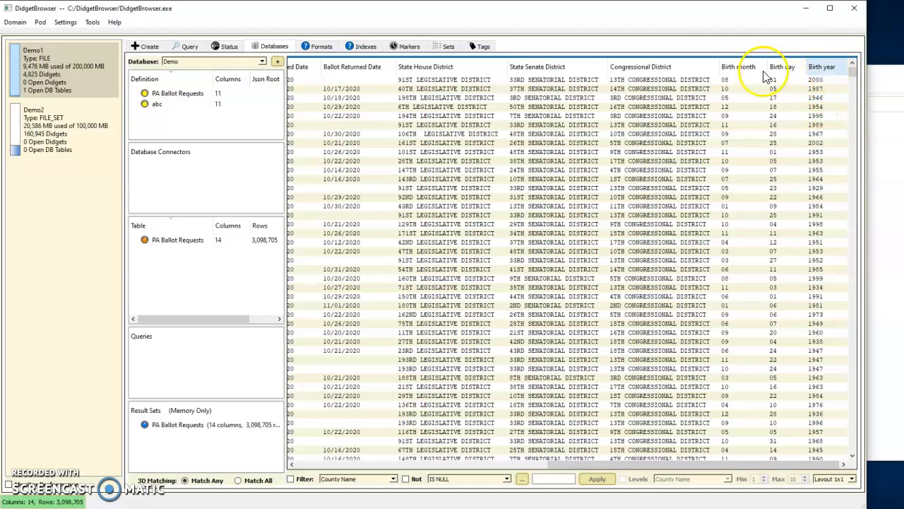
left_click_drag(627, 466, 303, 466)
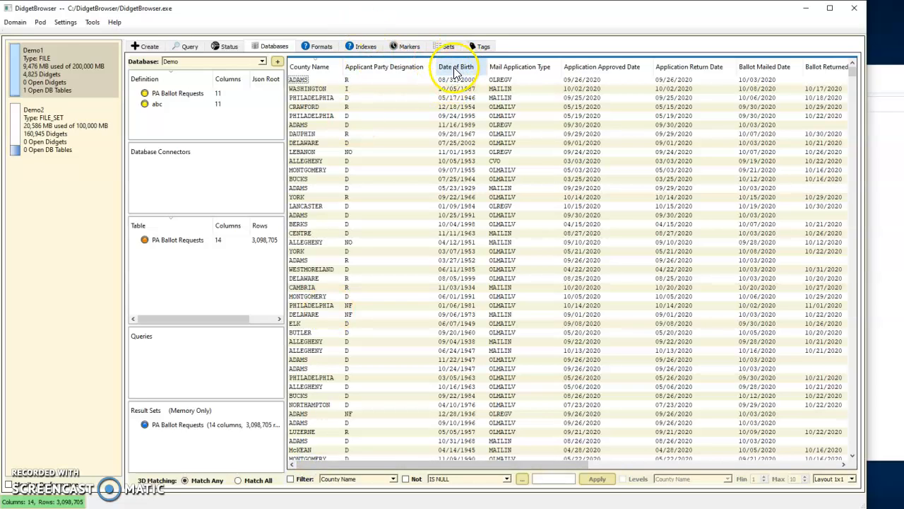
mouse_move(463, 71)
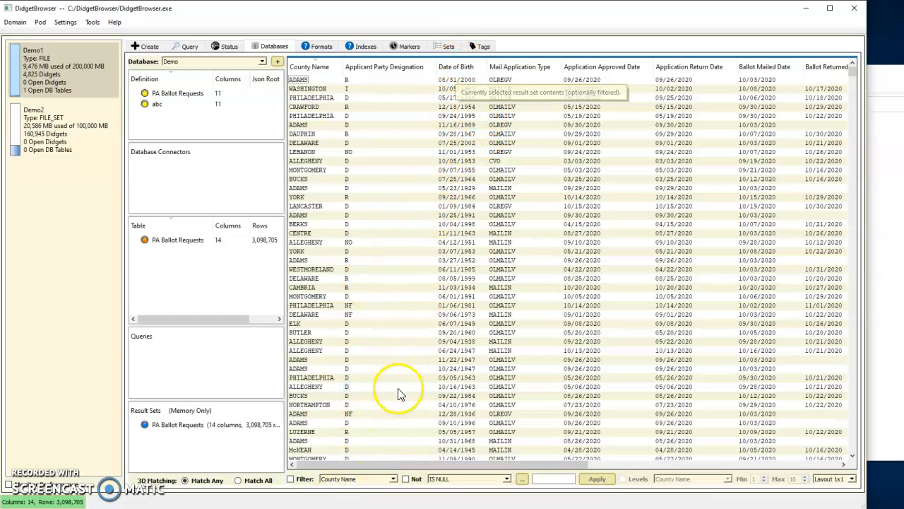
Filter the table to rows where Date of Birth IS NULL, and look through the filtered rows
left_click(393, 479)
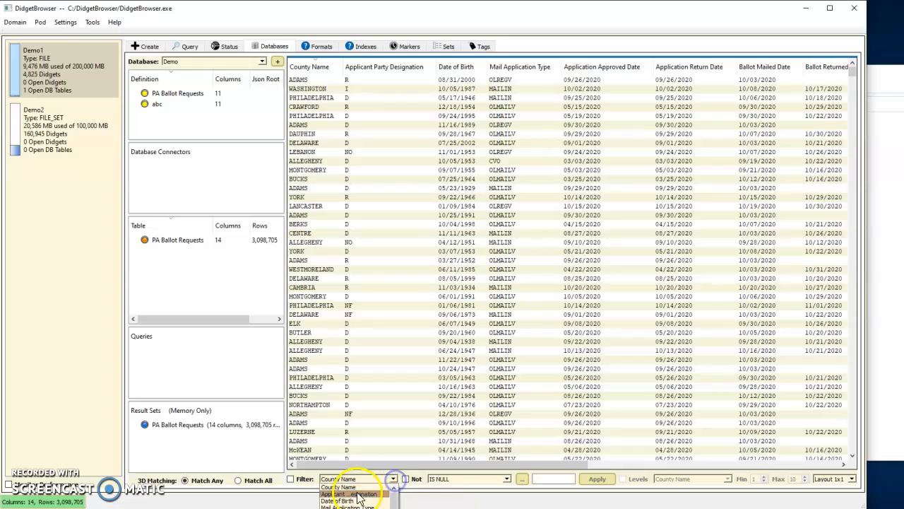
left_click(349, 502)
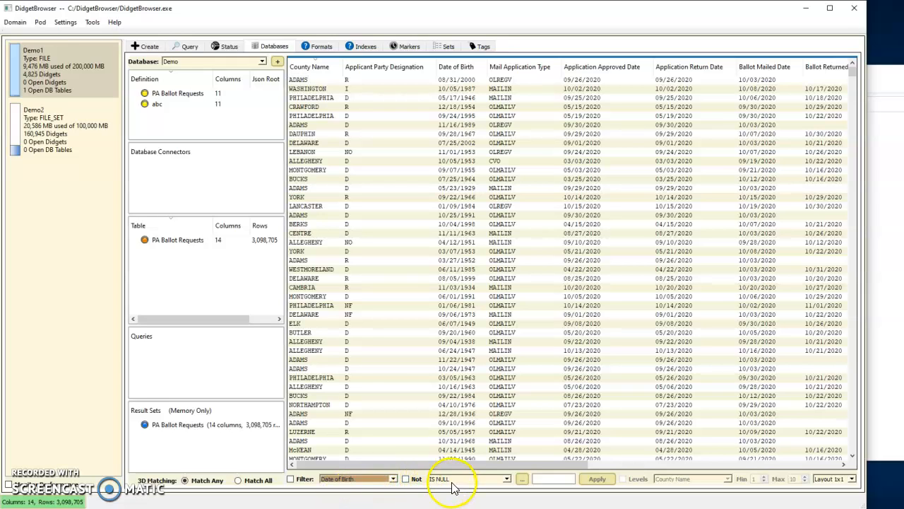
left_click(291, 479)
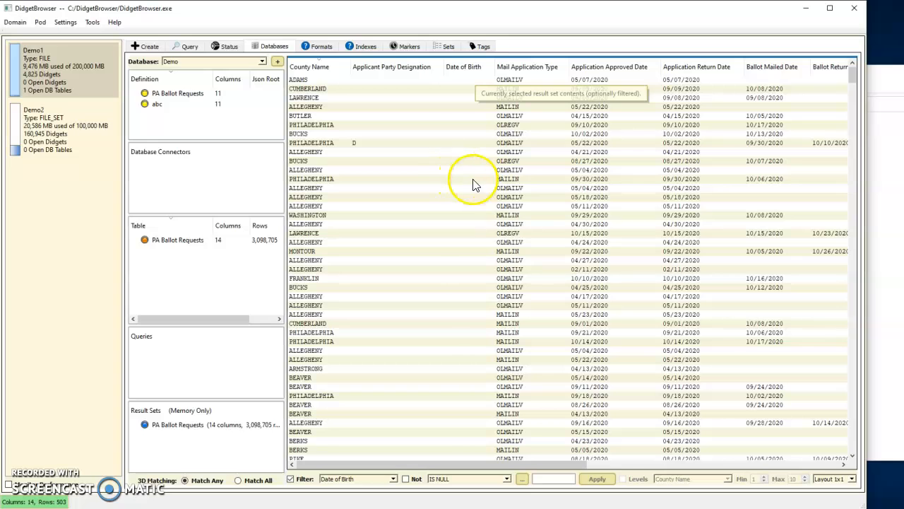
scroll(472, 187, "down", 7)
scroll(472, 189, "down", 3)
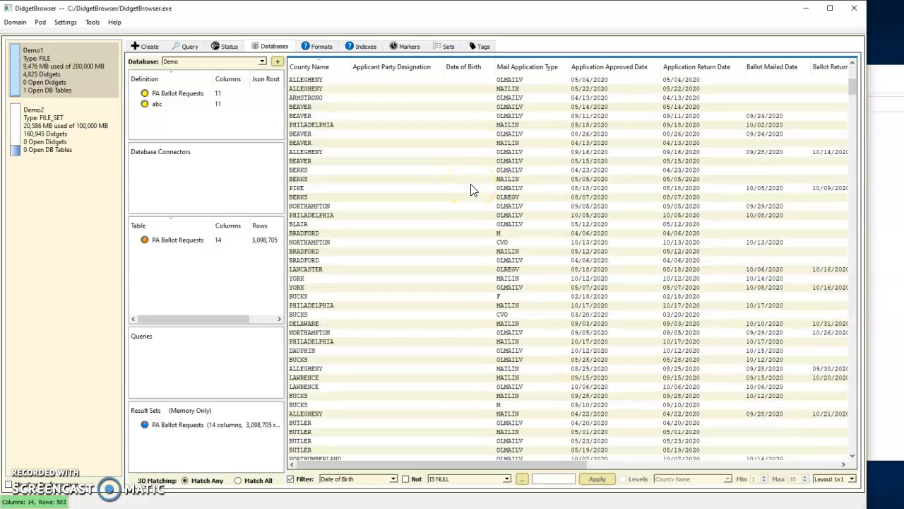
scroll(472, 189, "up", 10)
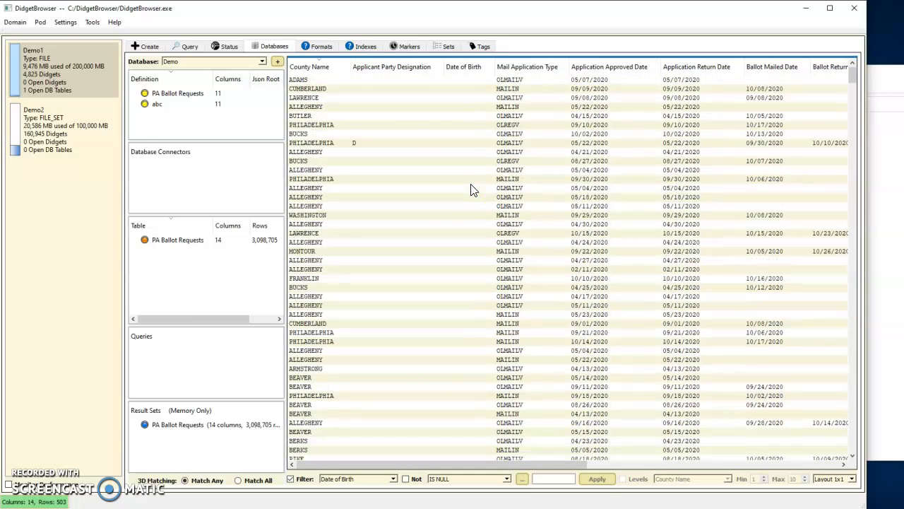
Examine the distinct County Name values and reference counts for the rows with missing Date of Birth, and close the viewer
right_click(316, 71)
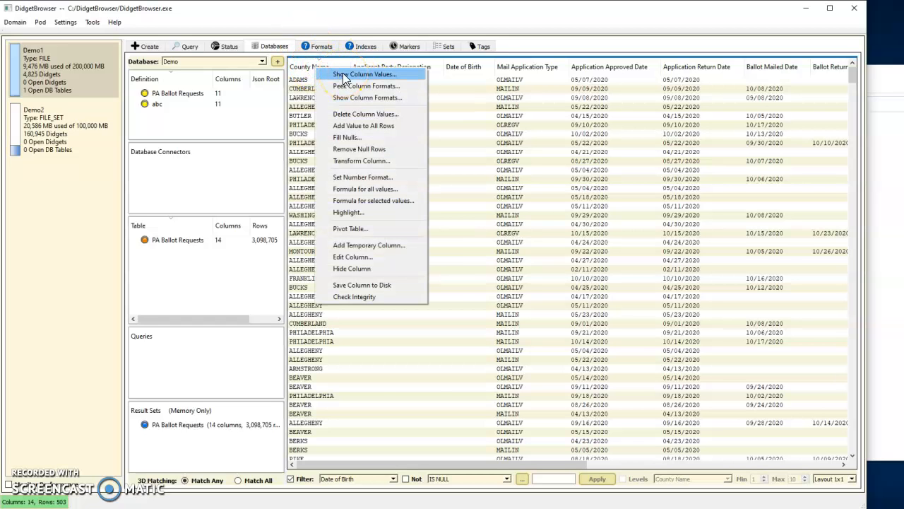
left_click(344, 74)
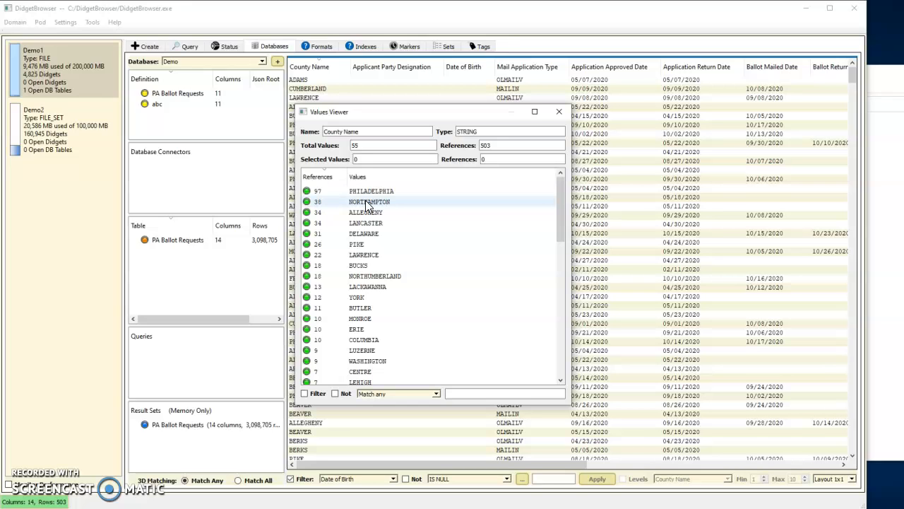
scroll(368, 209, "down", 8)
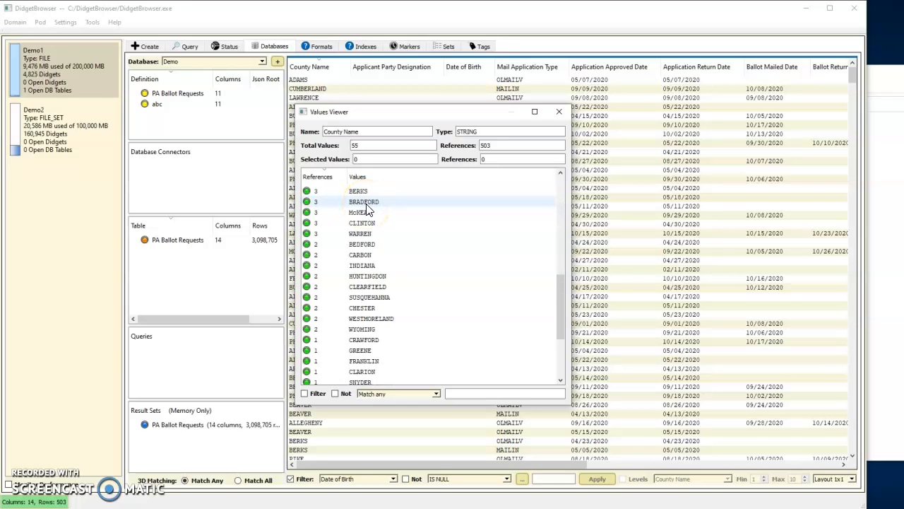
scroll(367, 208, "up", 8)
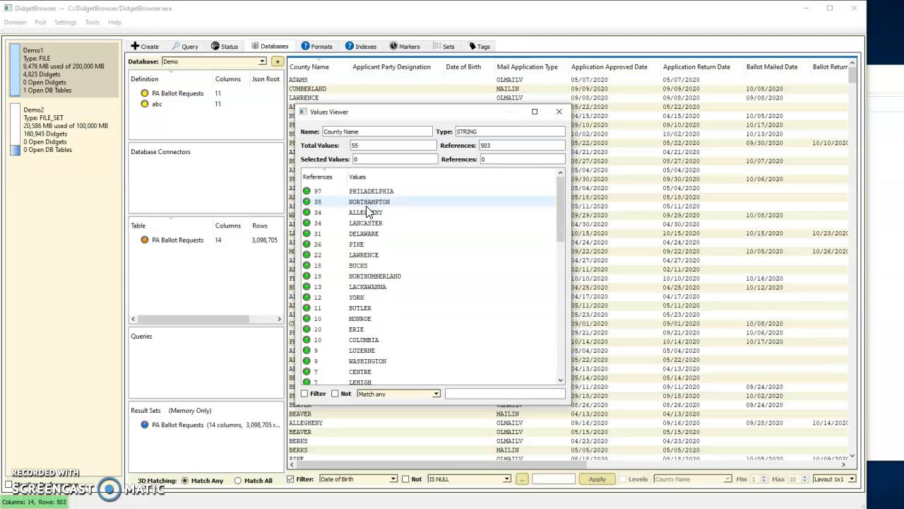
left_click(558, 107)
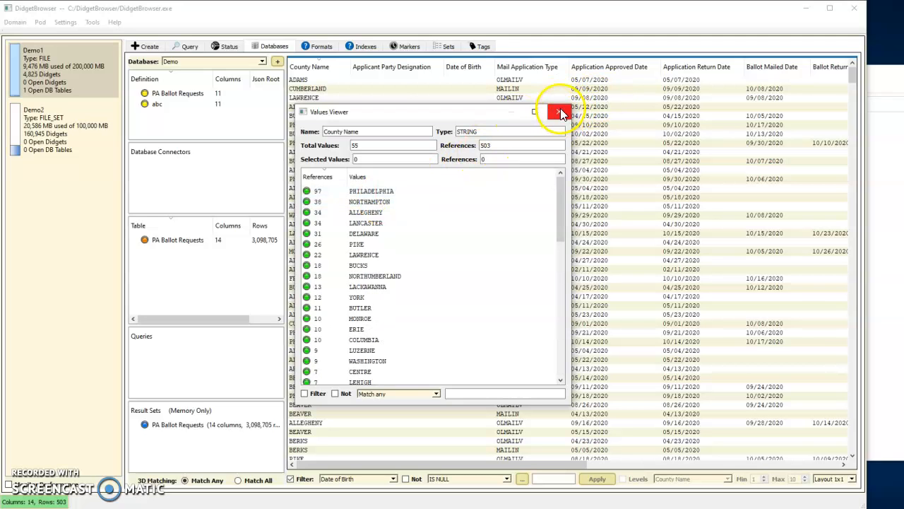
left_click(559, 109)
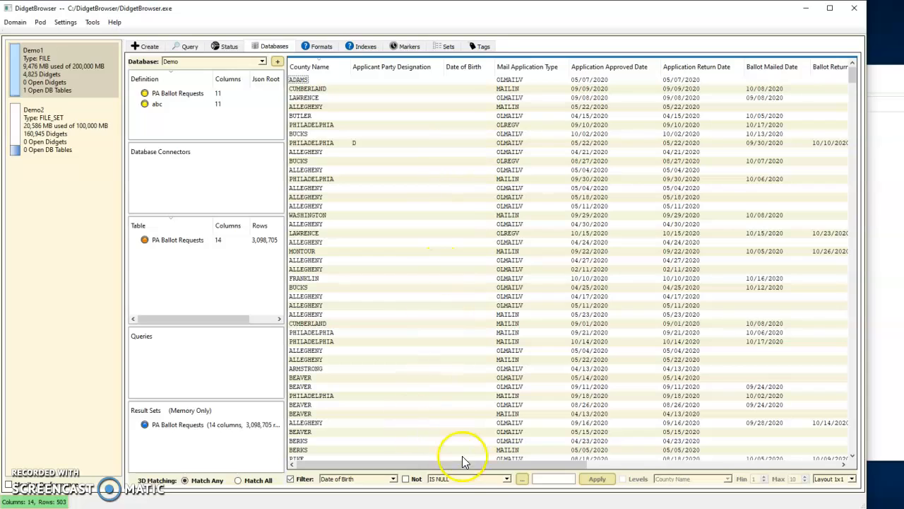
Check the Birth month, Birth day and Birth year columns of the filtered rows, and turn off the Date of Birth filter
left_click_drag(463, 464, 861, 478)
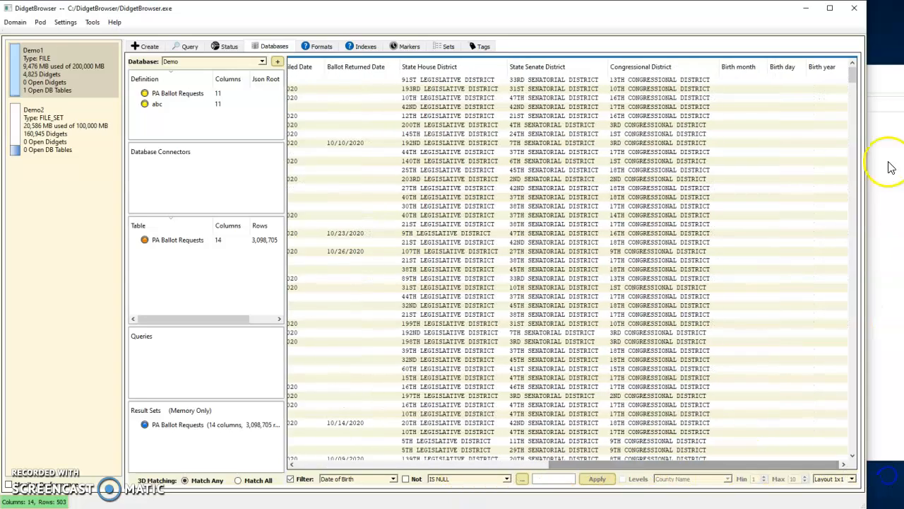
left_click(290, 478)
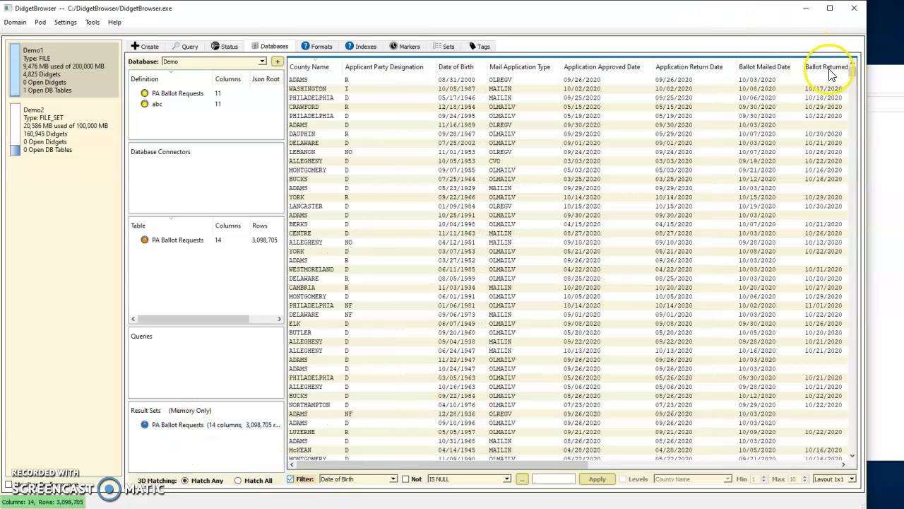
left_click_drag(549, 464, 827, 463)
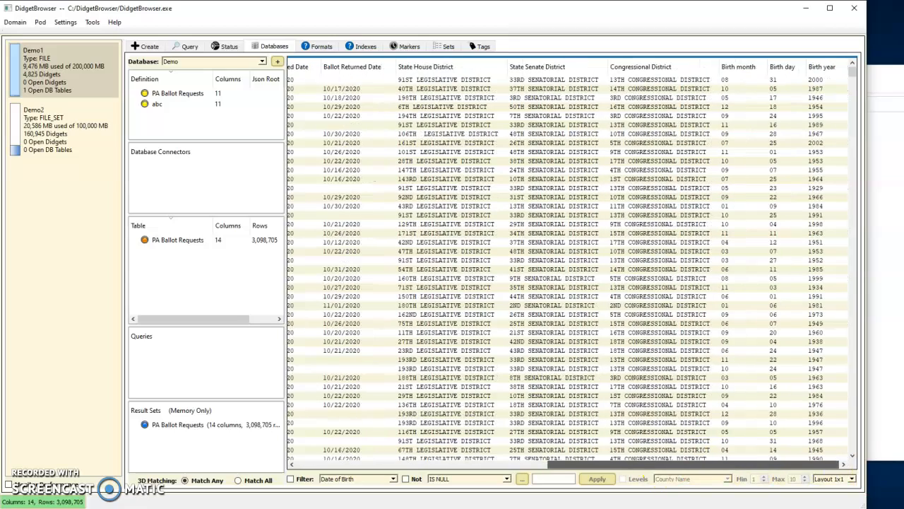
right_click(823, 69)
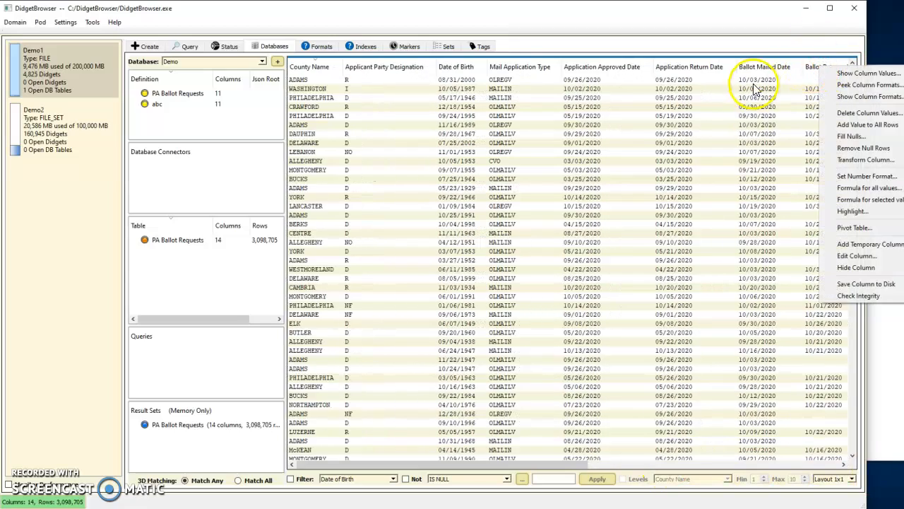
left_click_drag(578, 469, 810, 466)
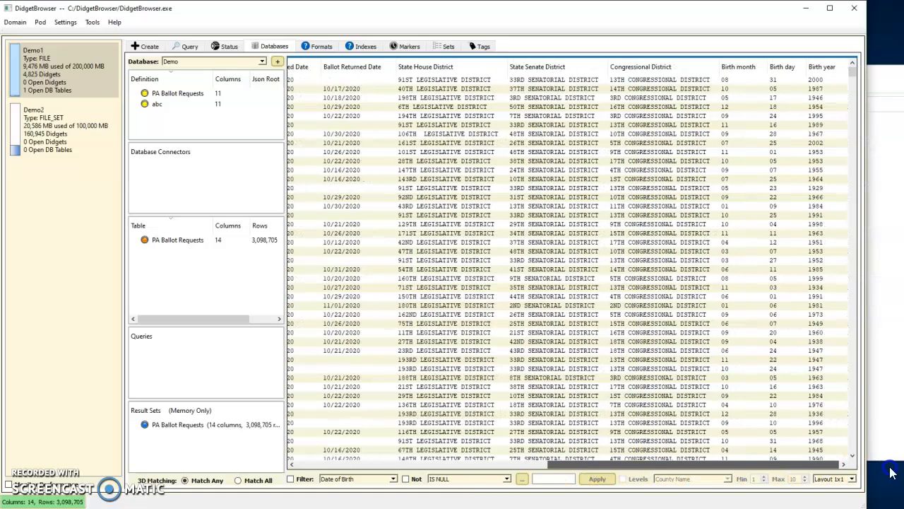
right_click(818, 69)
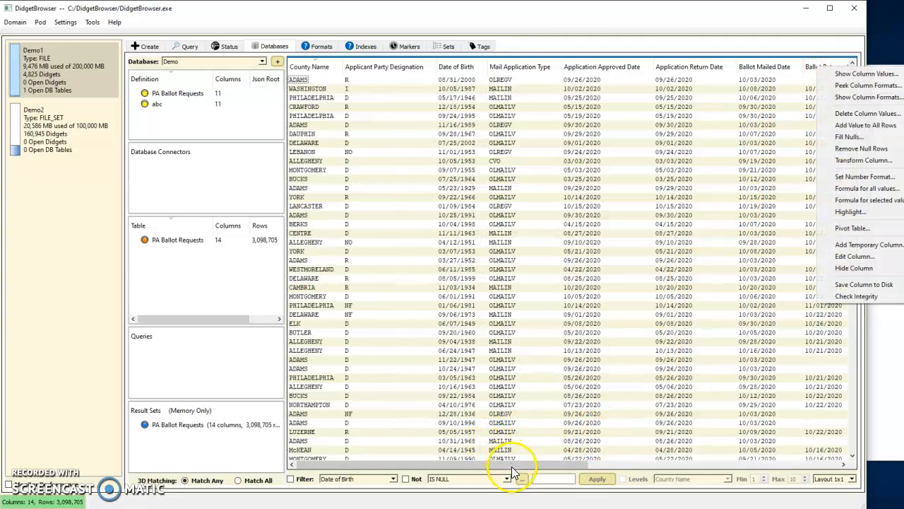
Show the distinct values of the Birth year column for the whole table, sorted by year in ascending order
left_click_drag(512, 466, 760, 460)
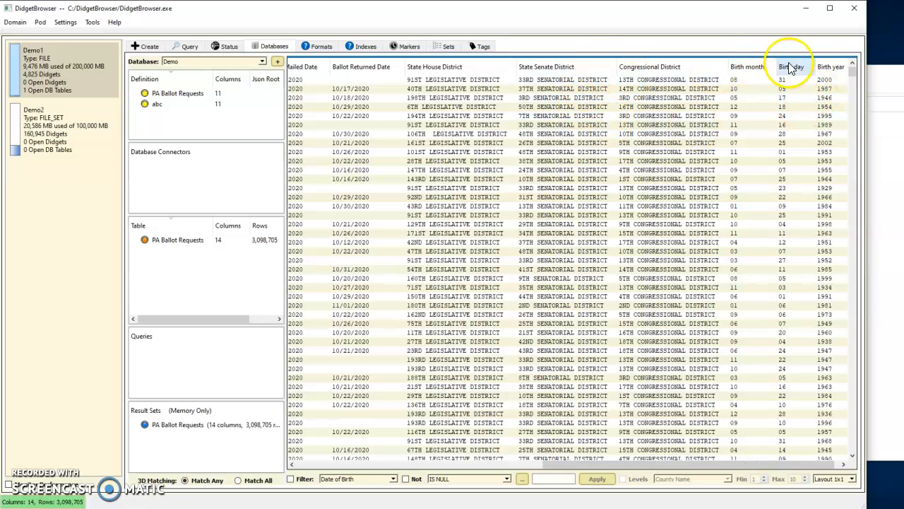
right_click(822, 67)
left_click(851, 75)
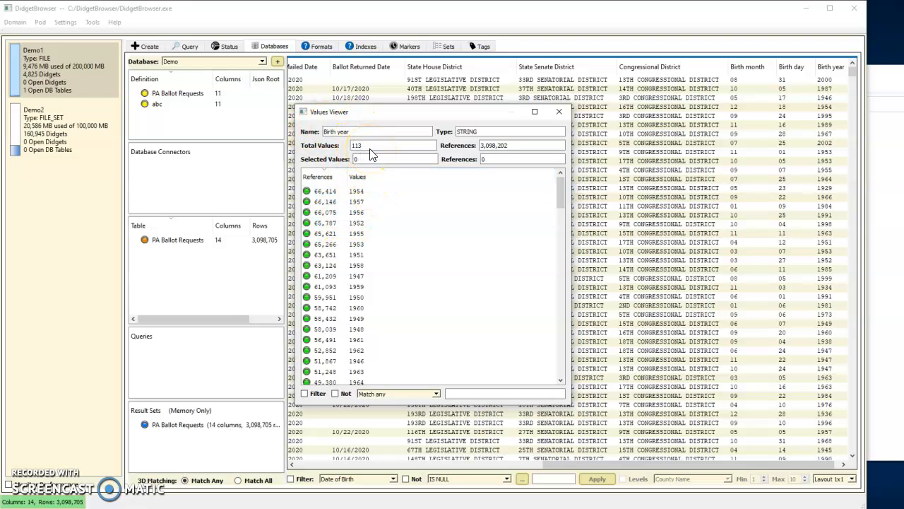
left_click(370, 179)
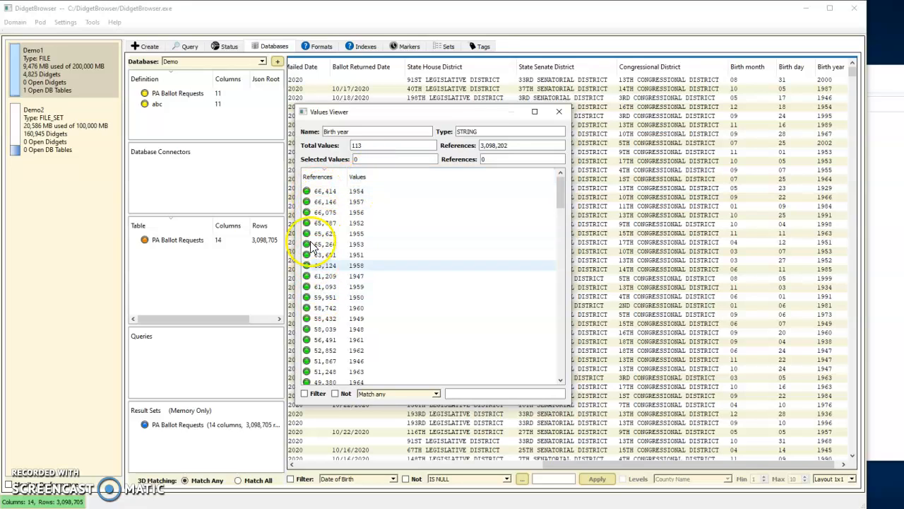
left_click(373, 176)
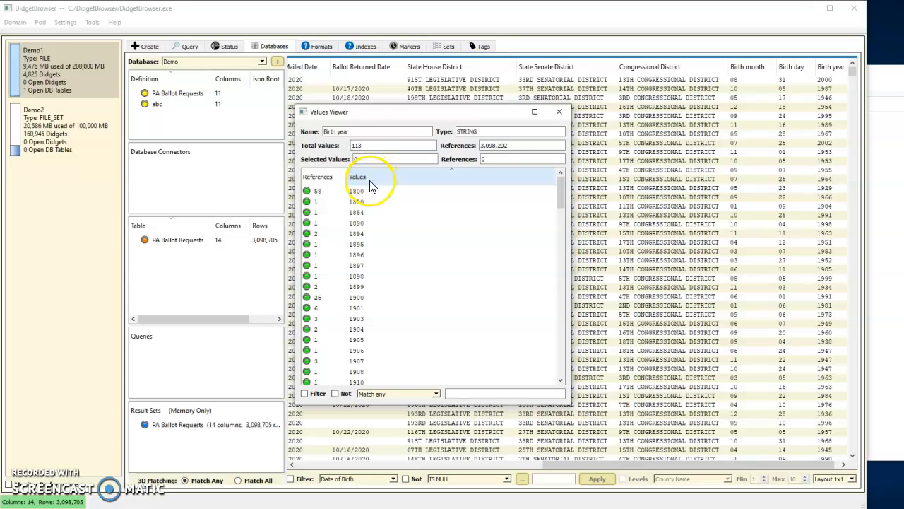
left_click(371, 195)
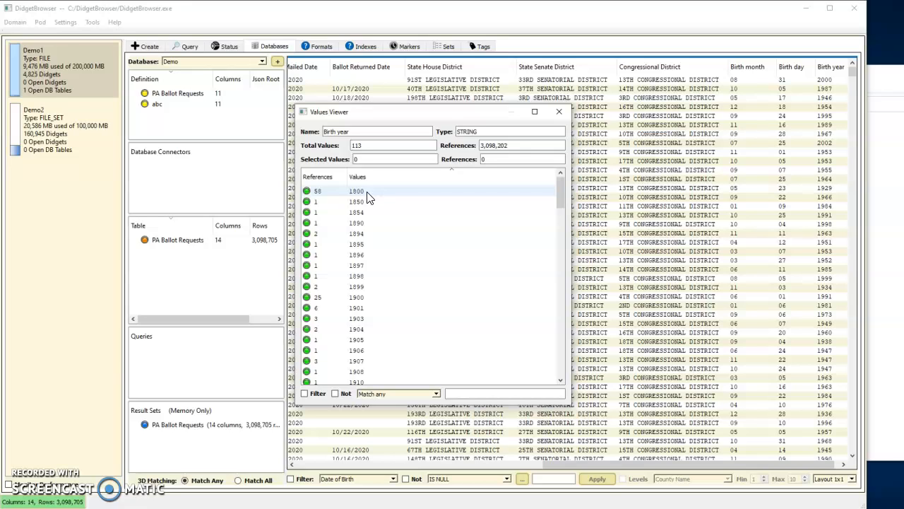
Select the Birth year values from 1800 through 1899, and extend the selection through 1920
left_click(366, 191)
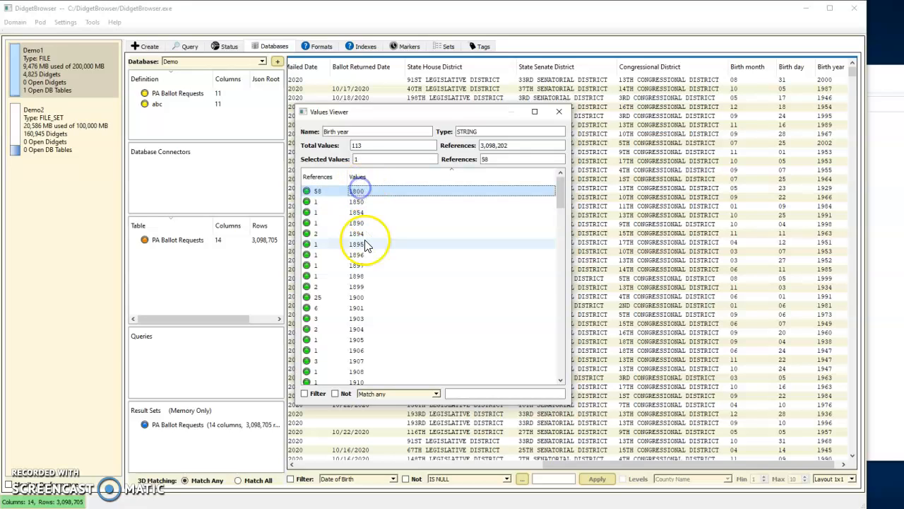
left_click(356, 287, "shift")
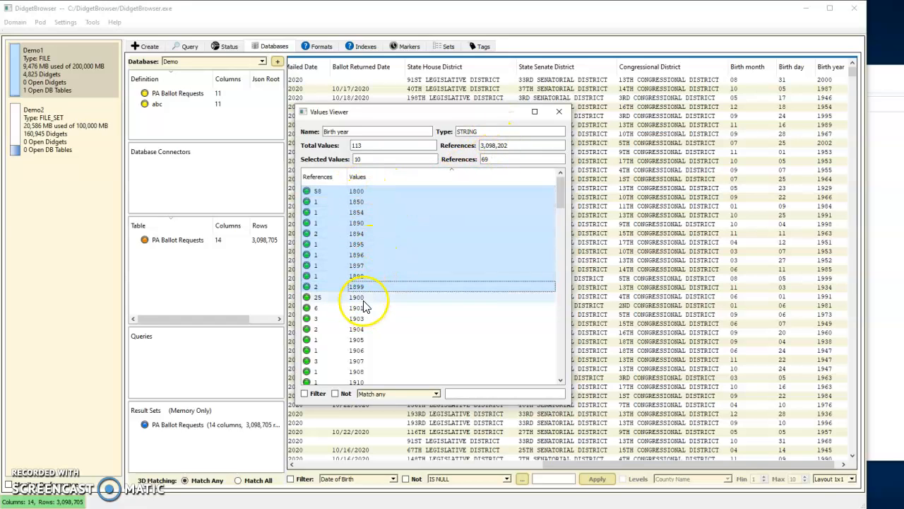
scroll(374, 304, "down", 1)
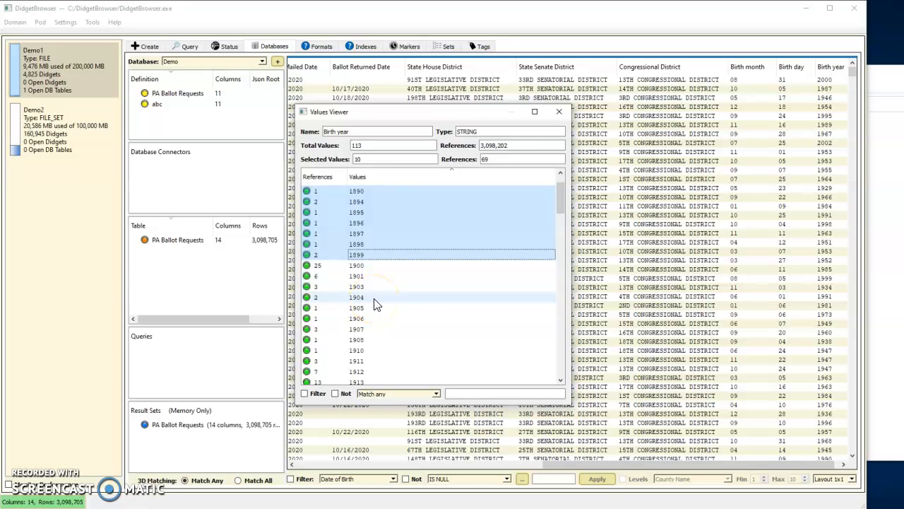
scroll(375, 304, "down", 1)
scroll(375, 304, "down", 2)
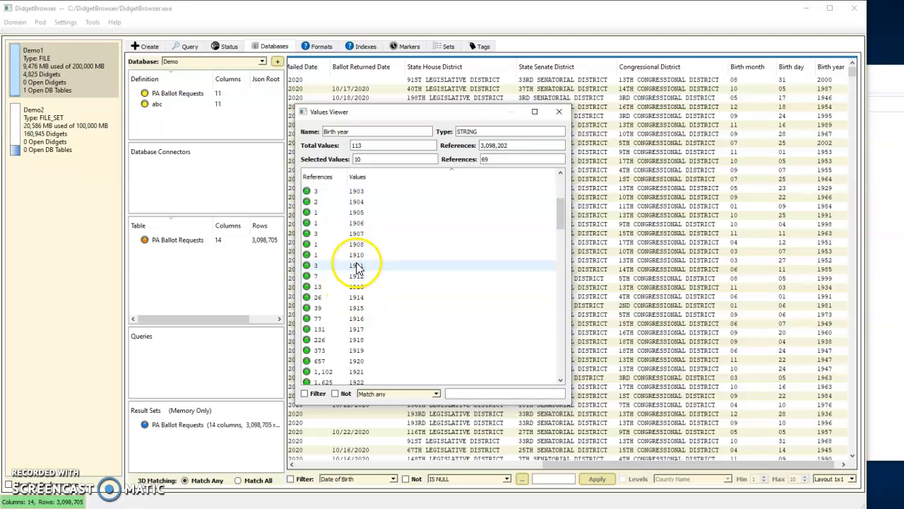
left_click(356, 360, "shift")
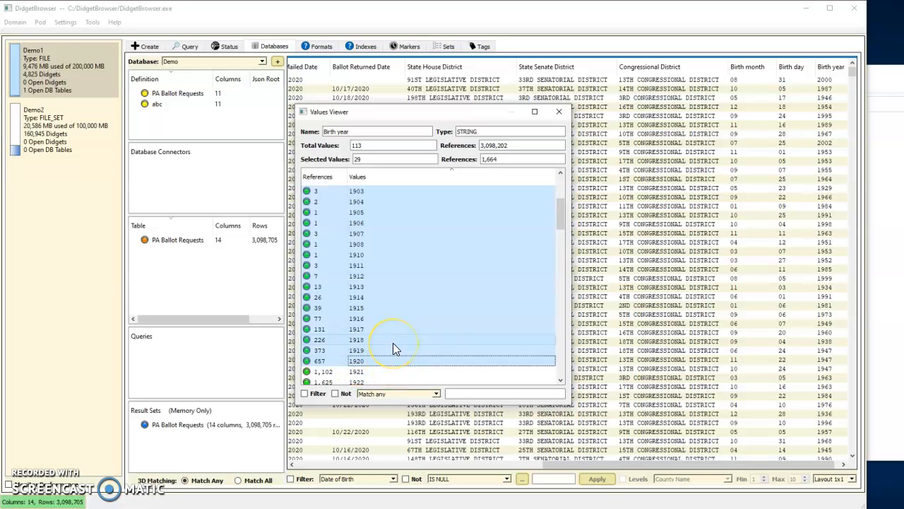
Review the selected birth years, display the rows matching any of them, and move the results window fully into view
scroll(393, 342, "up", 2)
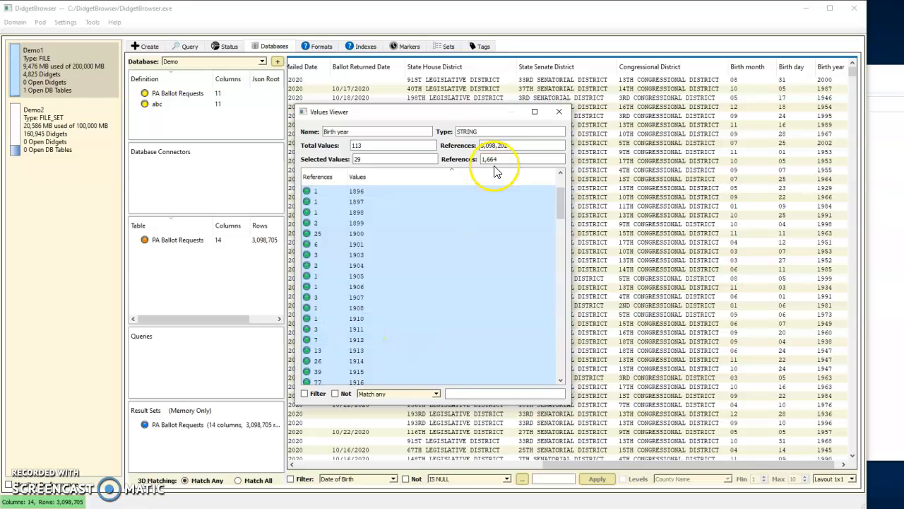
scroll(478, 223, "up", 2)
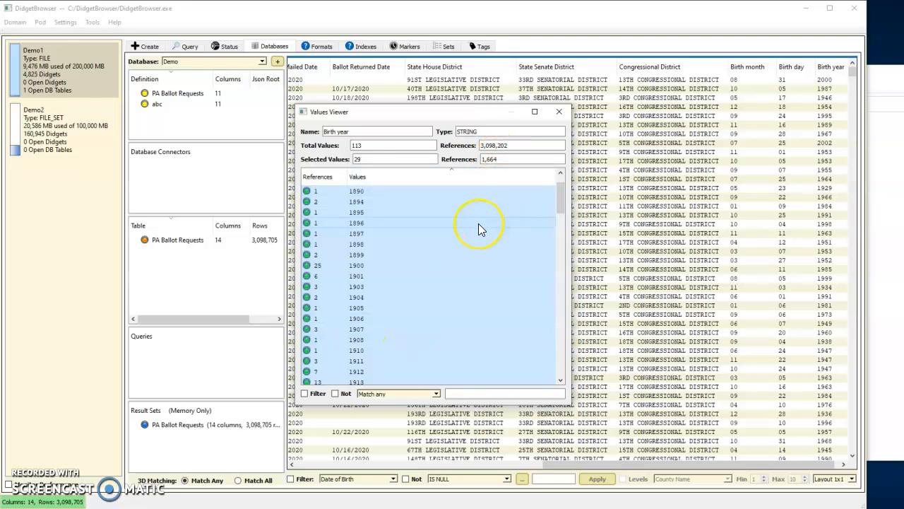
scroll(478, 223, "down", 6)
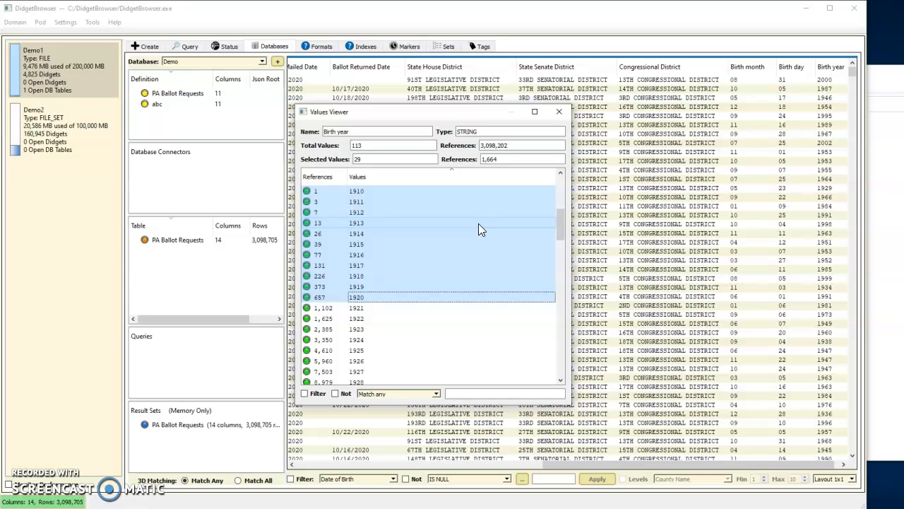
scroll(479, 223, "up", 2)
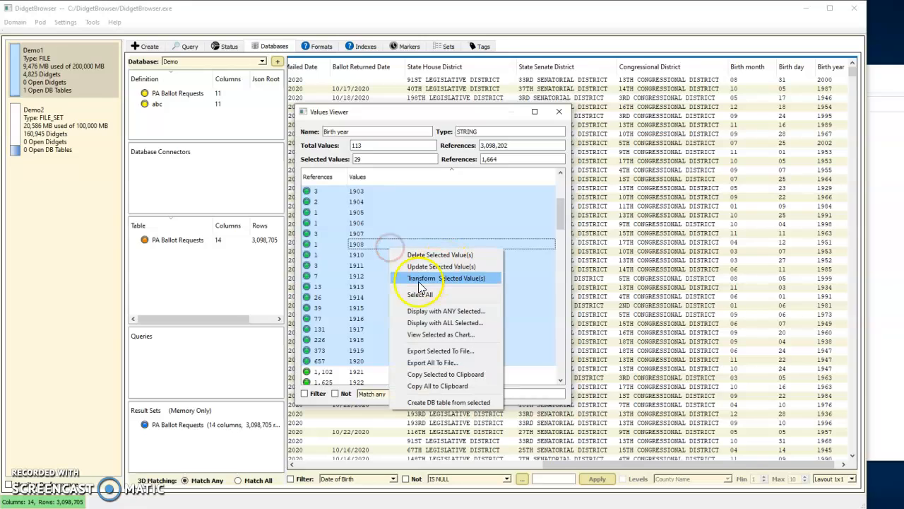
left_click(420, 313)
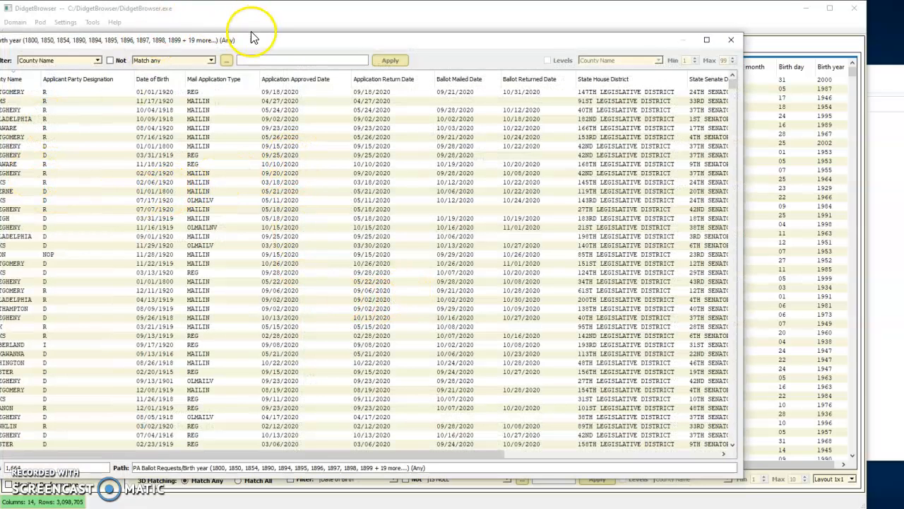
left_click_drag(282, 41, 334, 41)
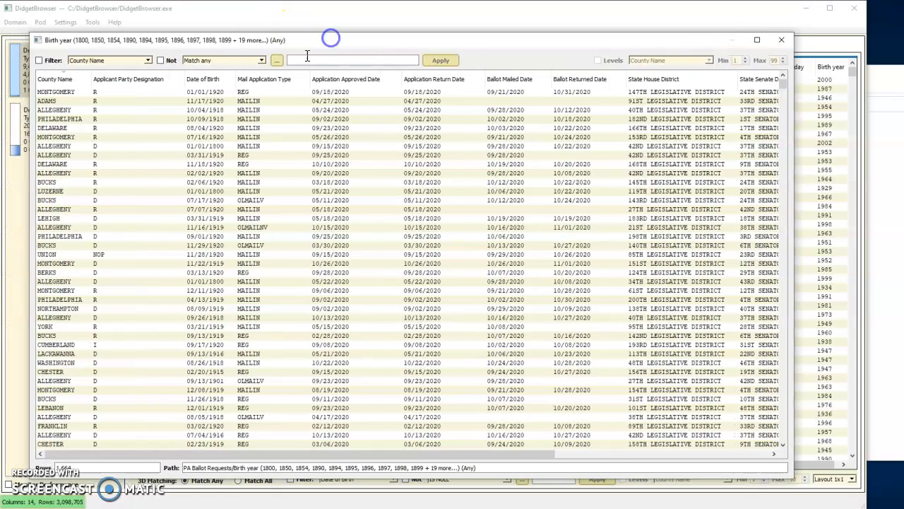
Examine the distinct County Name values and reference counts for the rows with birth years through 1920, and close the viewer
right_click(63, 83)
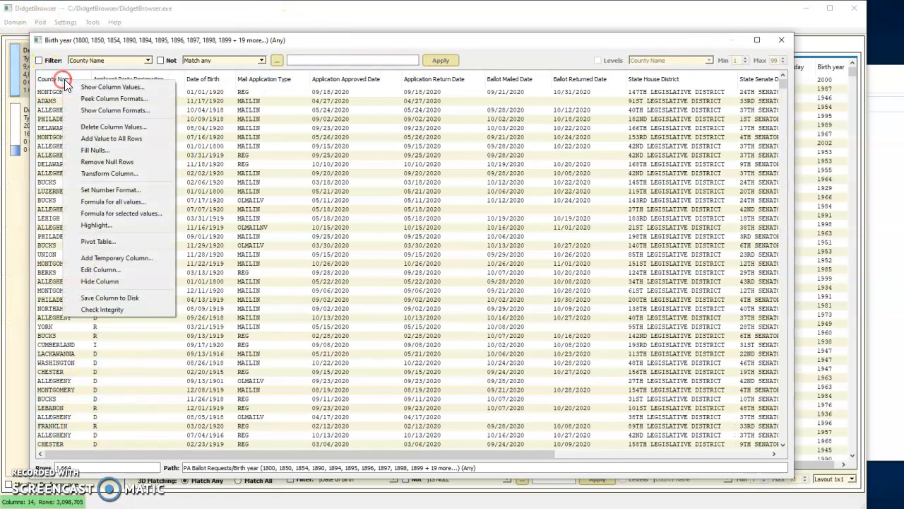
left_click(78, 85)
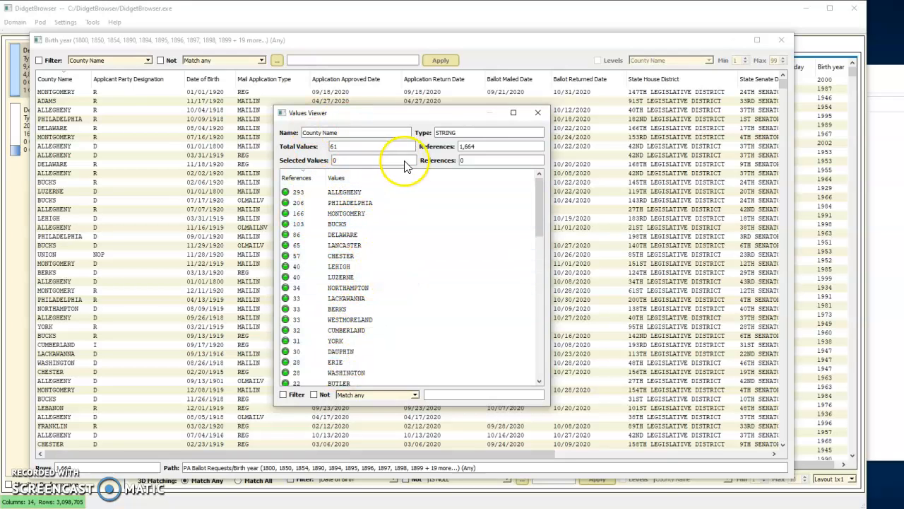
left_click(541, 112)
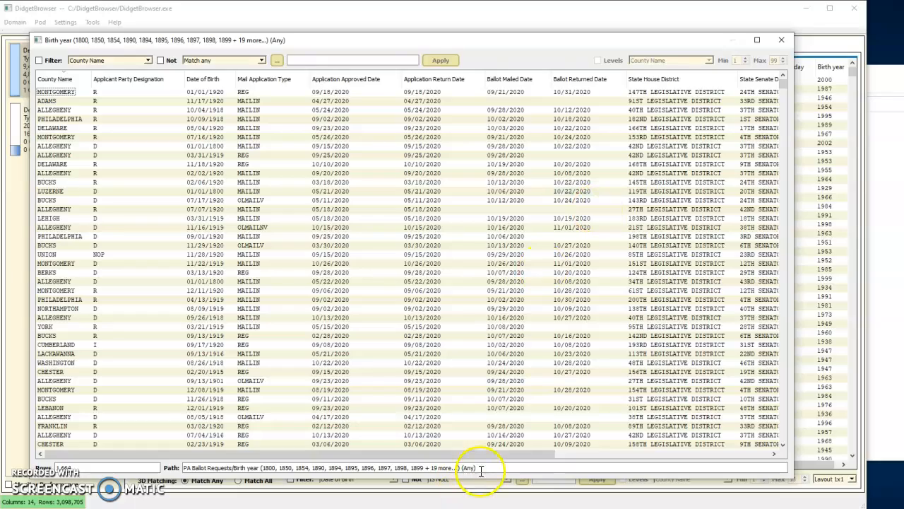
Examine the distinct Birth year values within the results window, sorted by year in ascending order, through the end of the list
left_click_drag(481, 455, 749, 433)
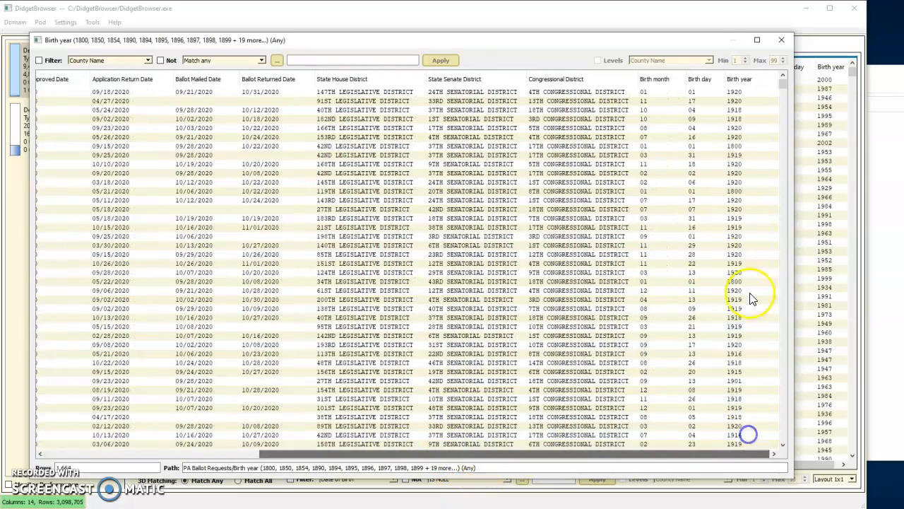
right_click(746, 79)
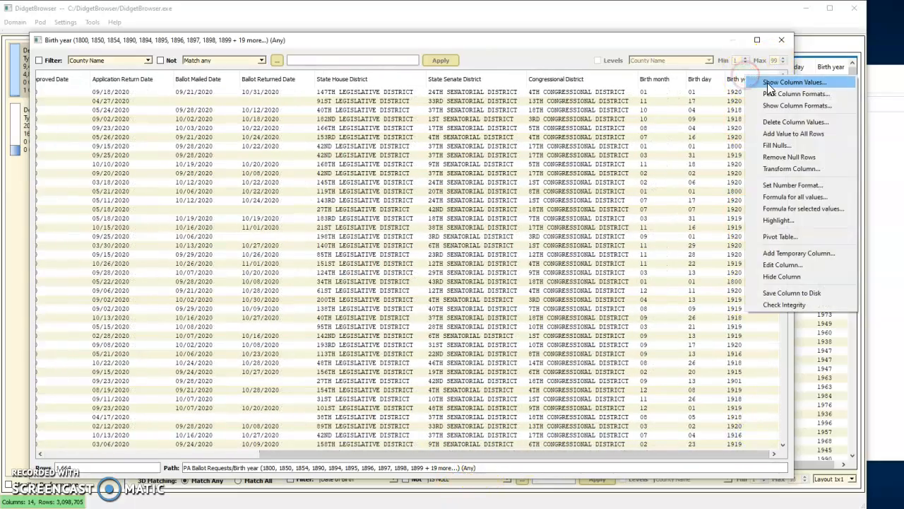
left_click(768, 82)
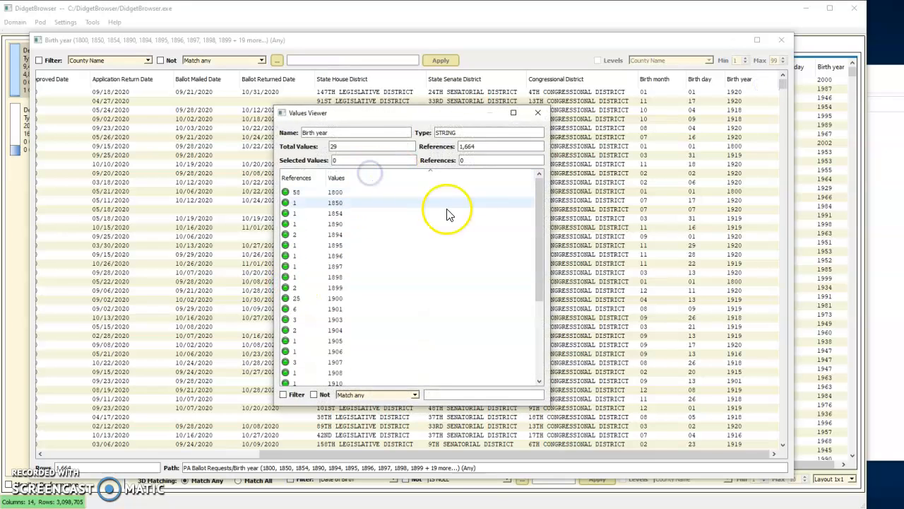
left_click_drag(543, 203, 533, 378)
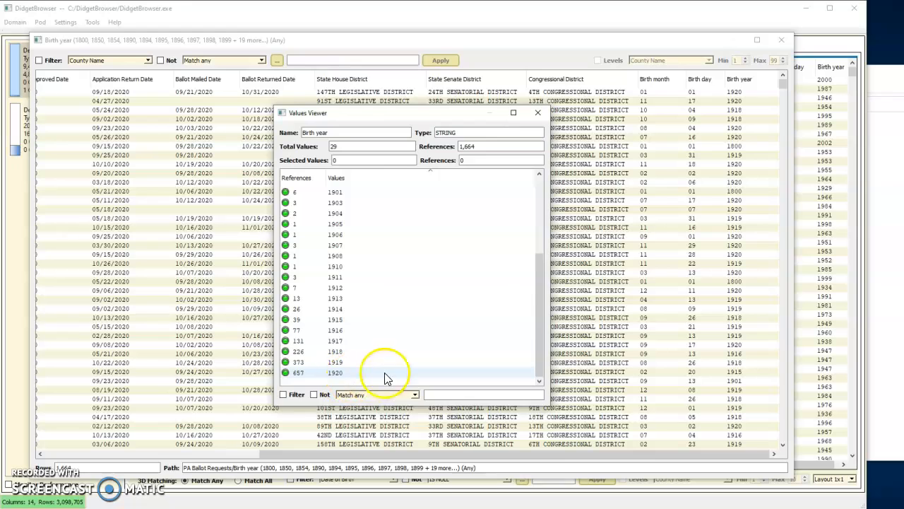
Sort the filtered Birth year values in descending order, and close their viewer and the results window for the early birth years
left_click(346, 178)
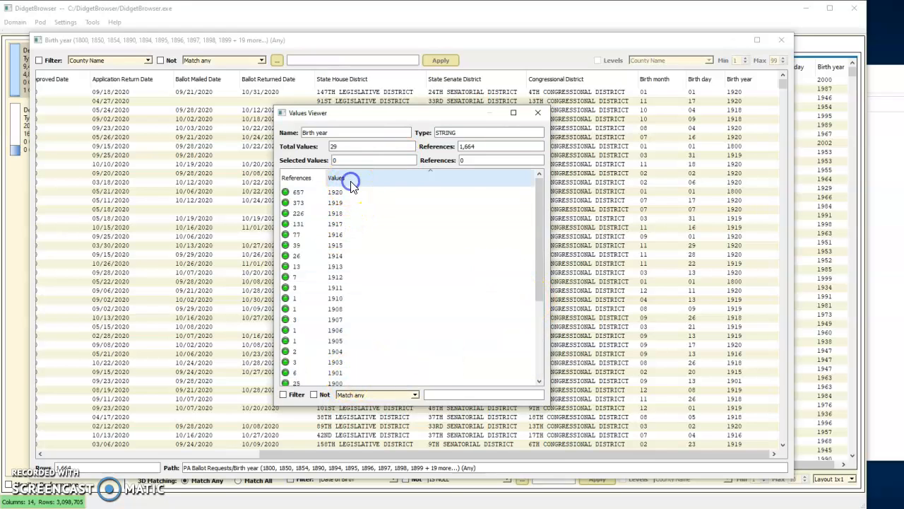
left_click(537, 114)
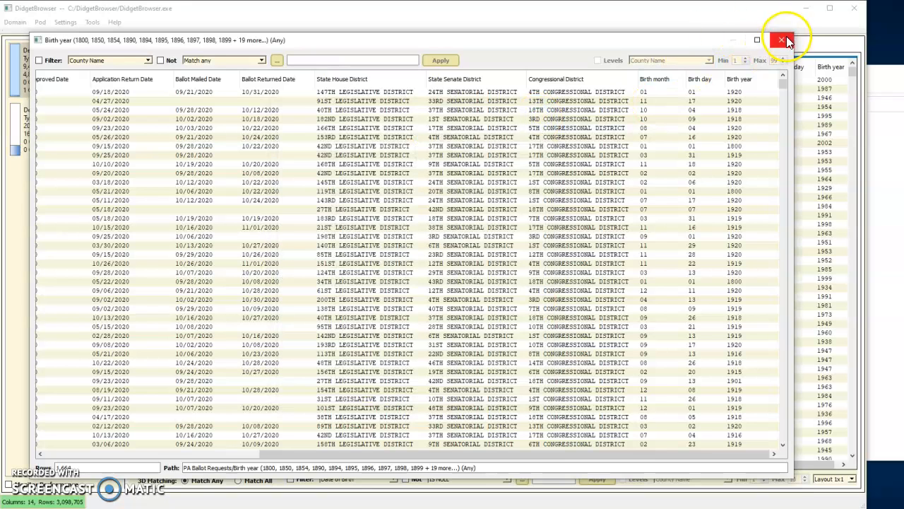
left_click(782, 40)
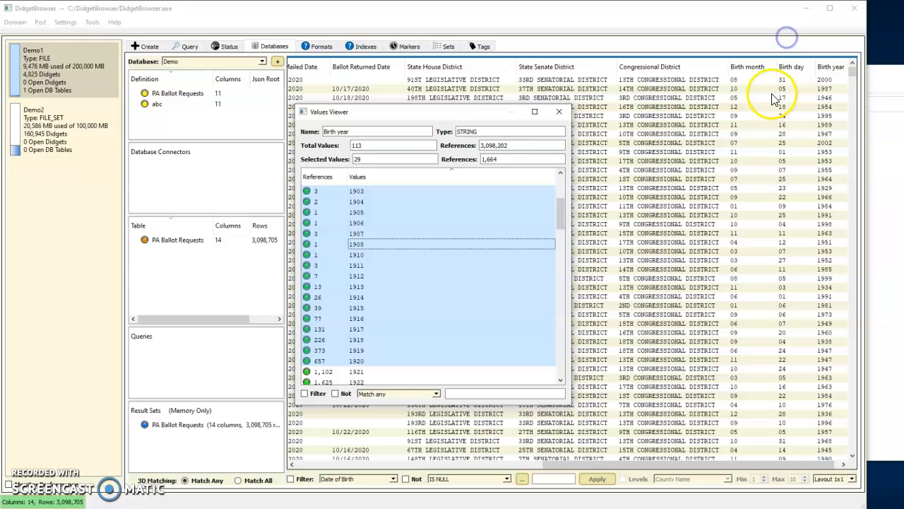
From the full table's Birth year values in descending order, display the rows for 2002 and list their distinct Birth month values
left_click(367, 178)
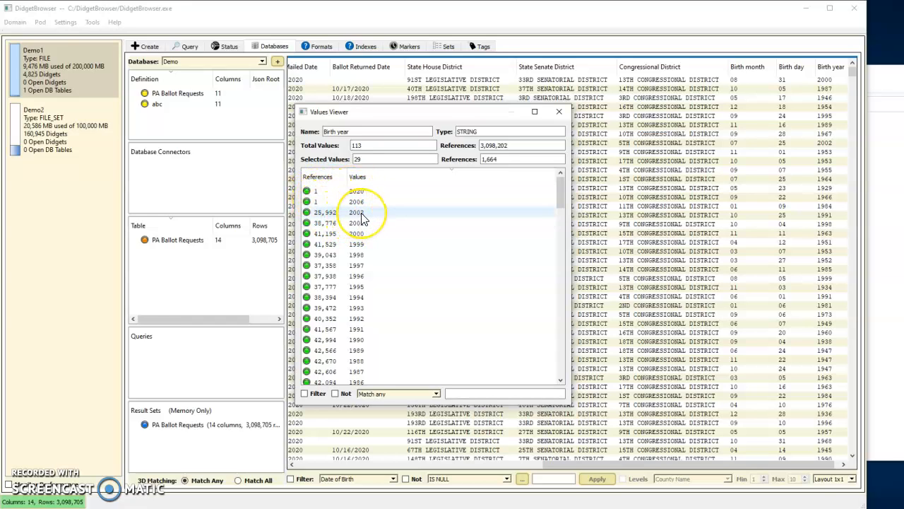
double_click(356, 214)
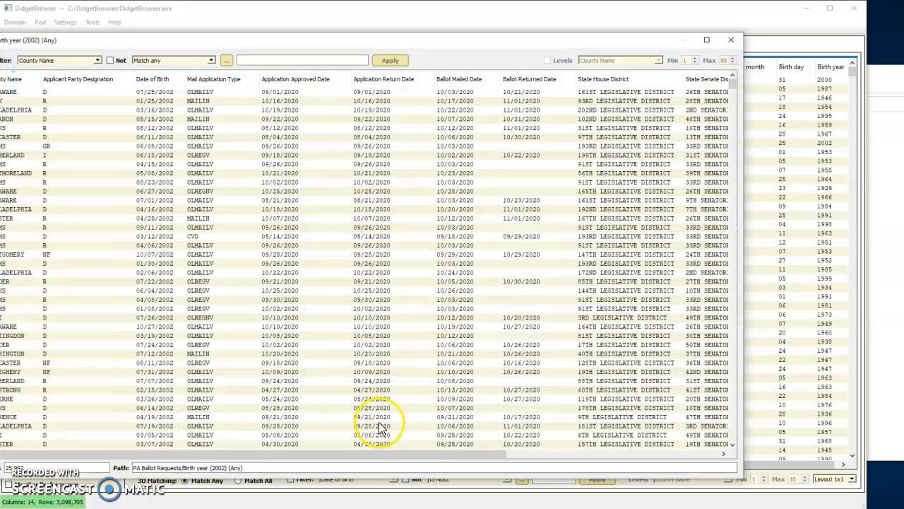
left_click_drag(387, 454, 695, 373)
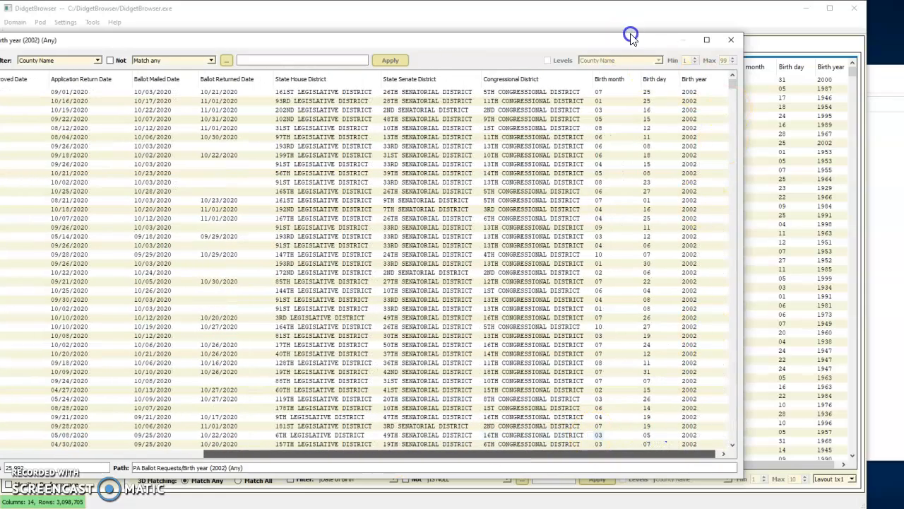
left_click(609, 80)
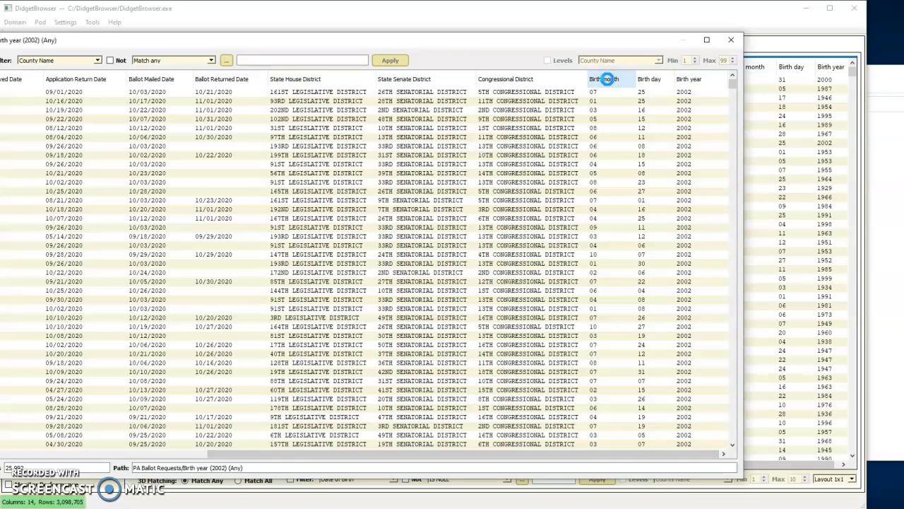
right_click(608, 79)
left_click(631, 87)
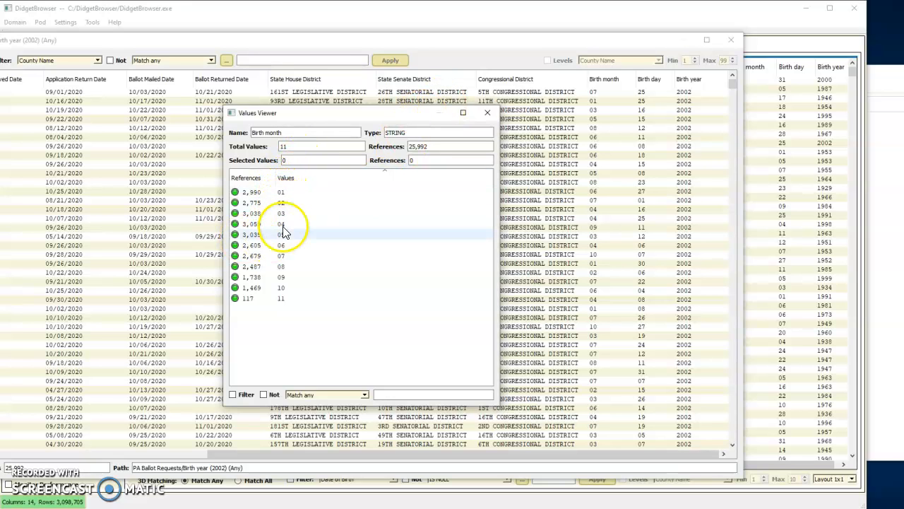
Display the 2002 rows with Birth month 11, examine them in ascending Date of Birth order through the last row, and close both windows
double_click(282, 298)
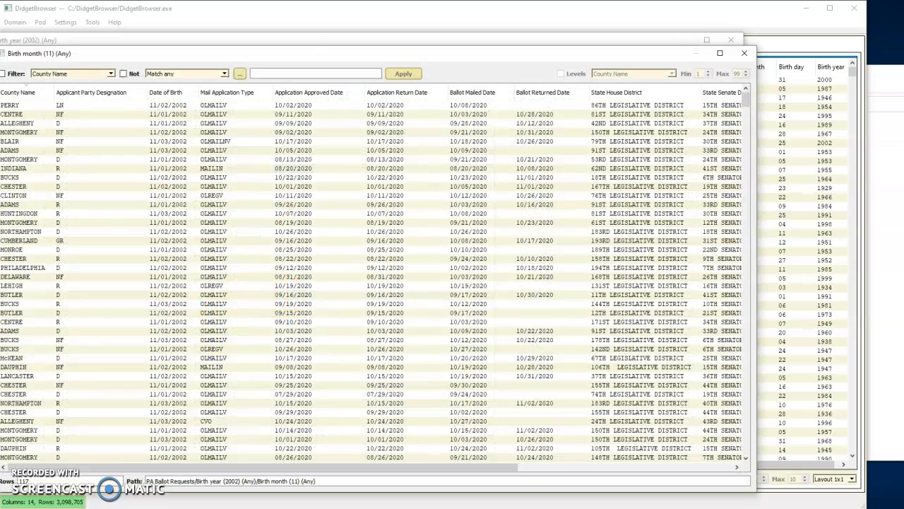
left_click_drag(293, 54, 329, 49)
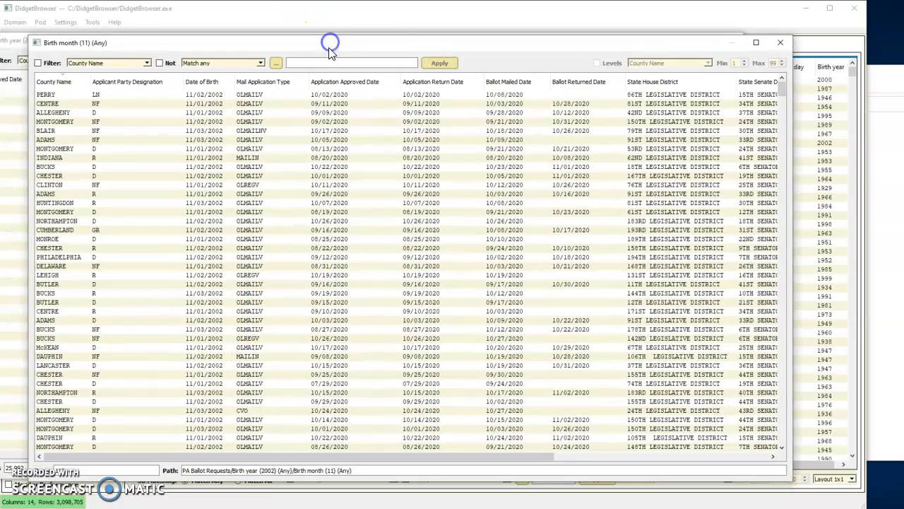
left_click(217, 82)
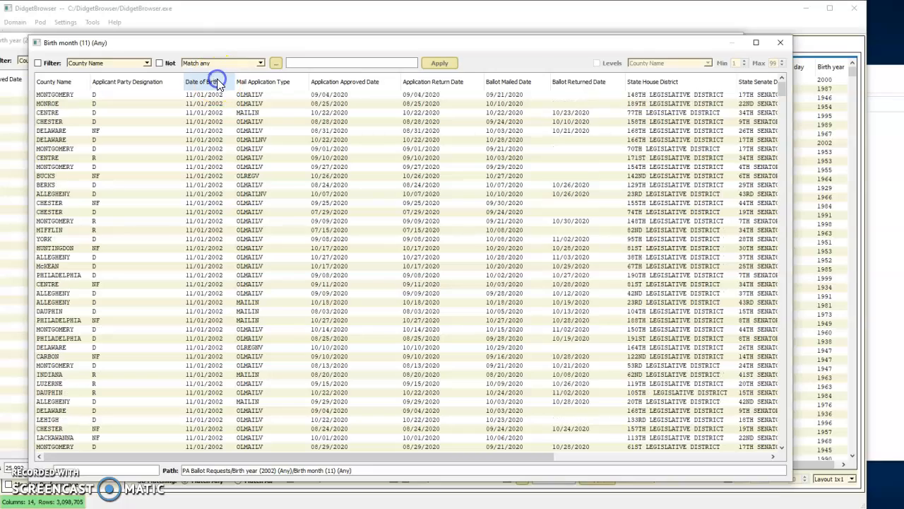
scroll(203, 142, "down", 1)
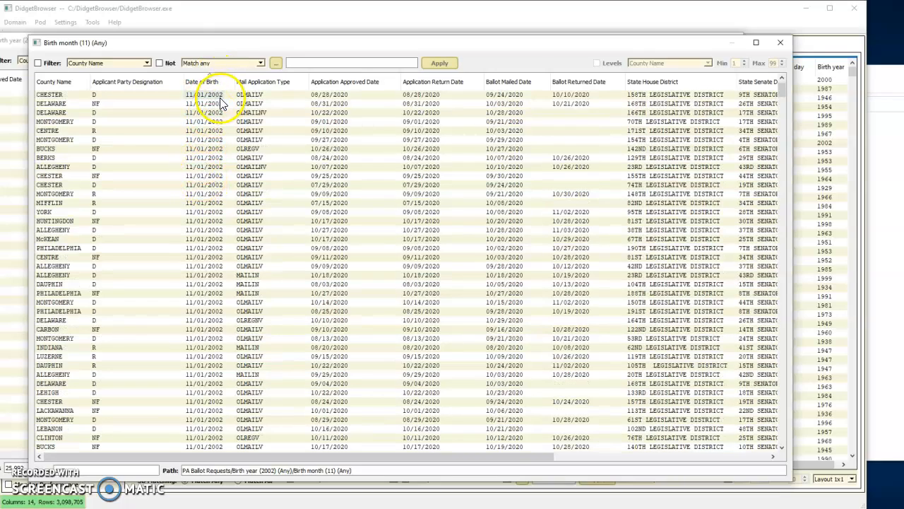
scroll(213, 138, "down", 13)
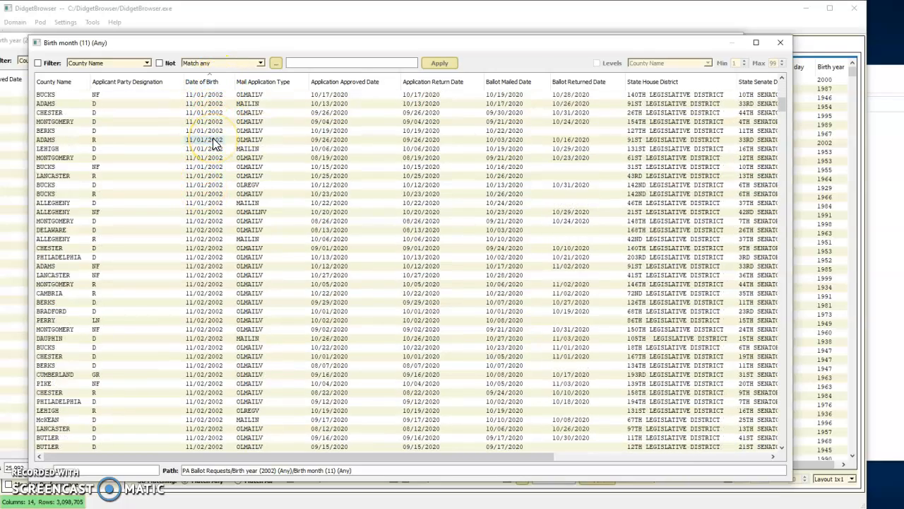
scroll(212, 138, "down", 15)
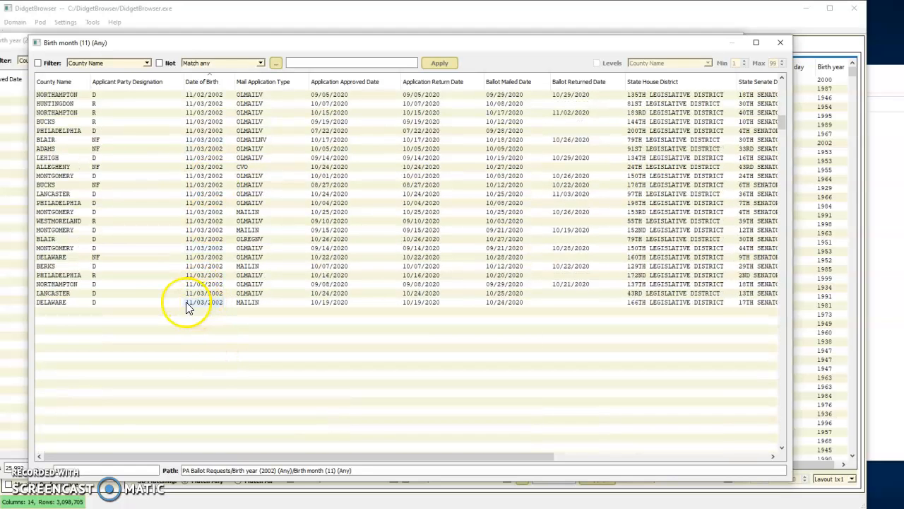
left_click(225, 310)
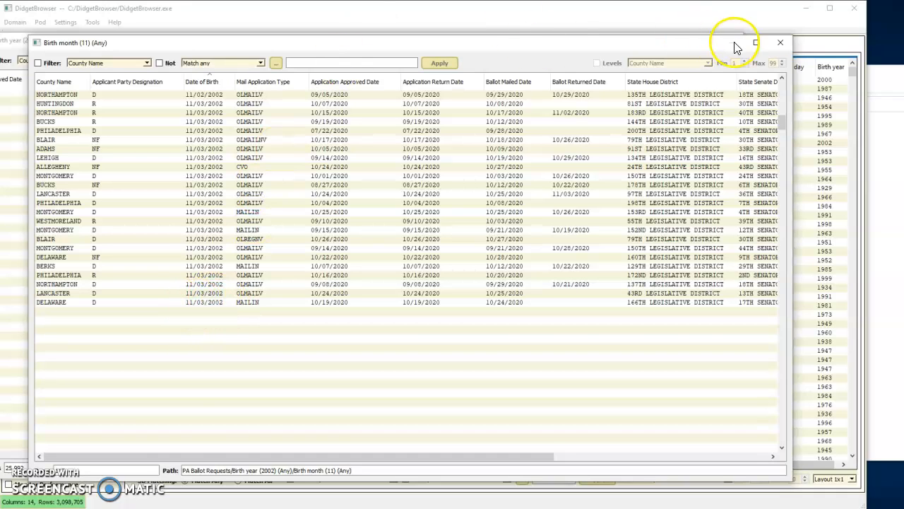
left_click(781, 43)
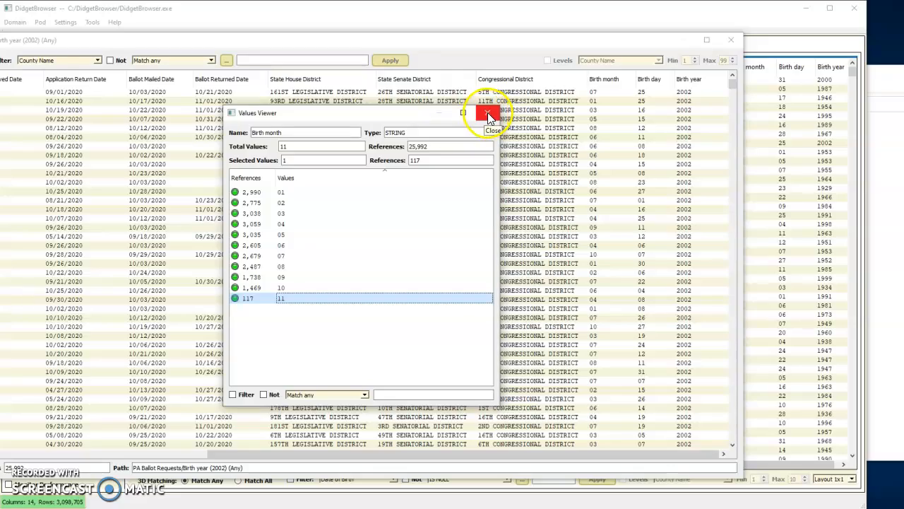
left_click(487, 113)
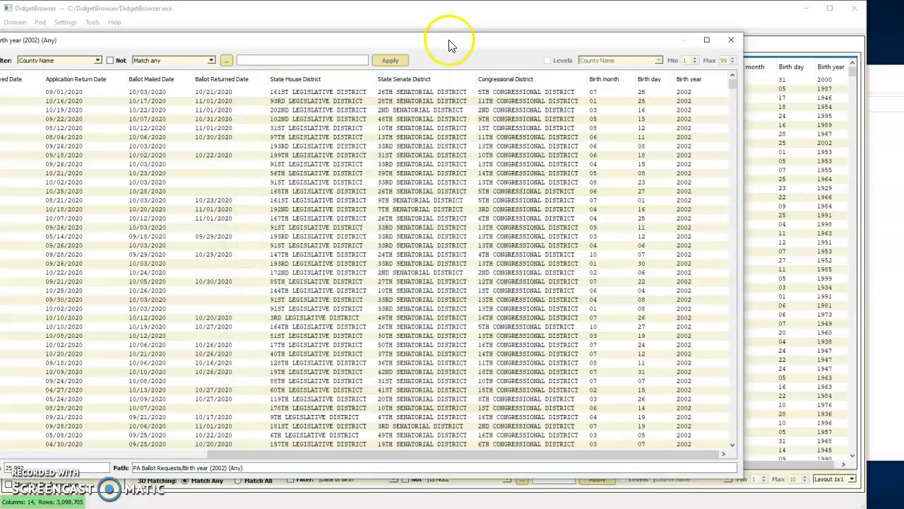
Review the birth year 2002 rows from the County Name column, and close the results window and the Birth year values viewer
left_click_drag(450, 45, 529, 33)
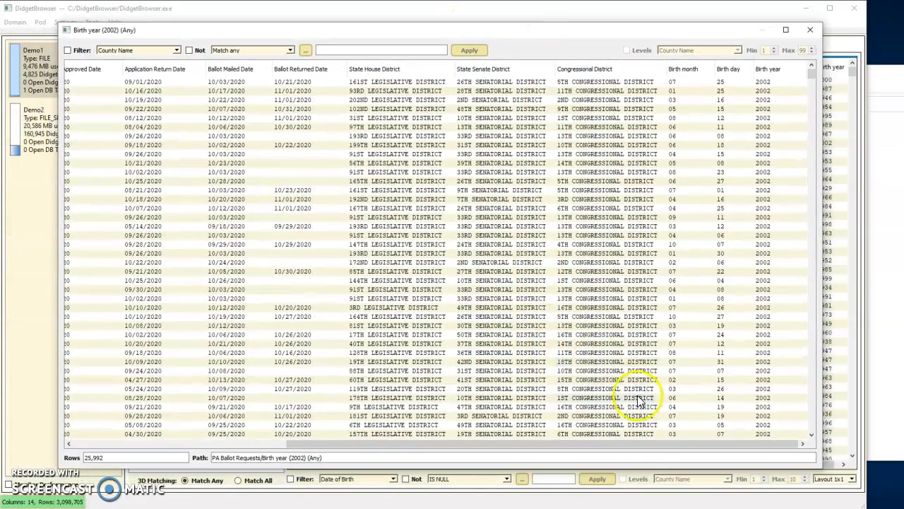
left_click_drag(630, 444, 339, 429)
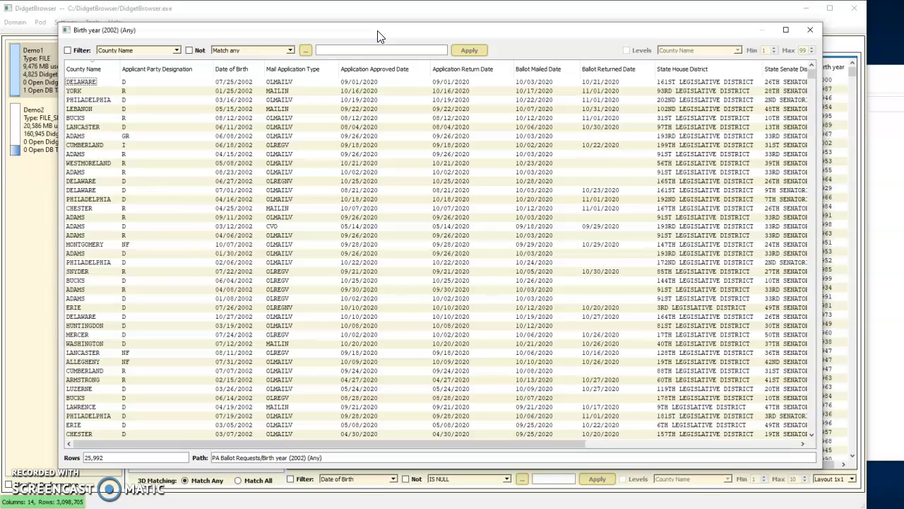
left_click(811, 30)
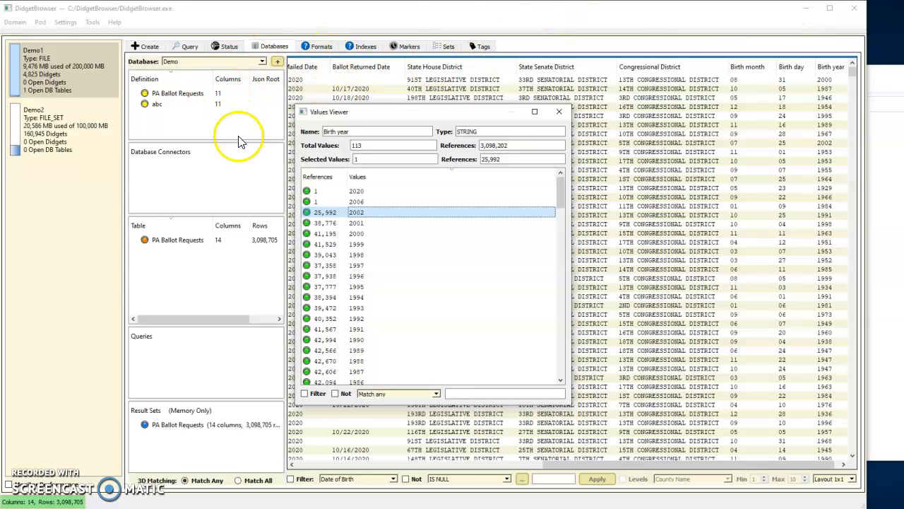
left_click(559, 113)
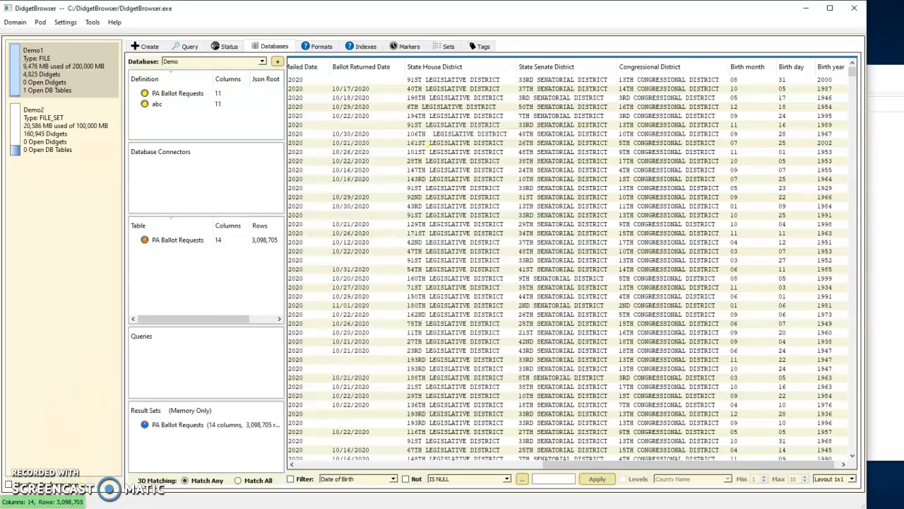